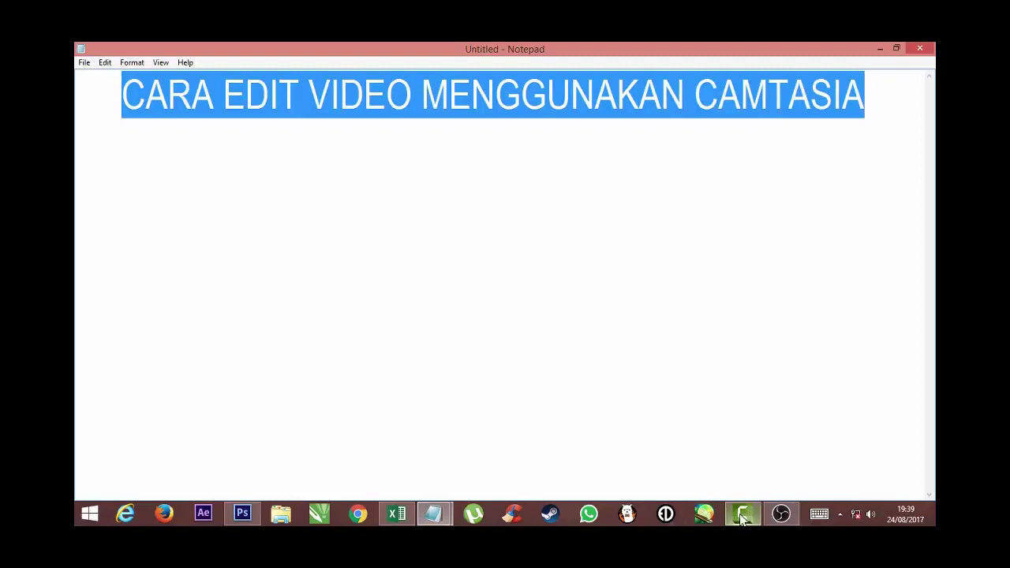
Switch to Camtasia Studio and preview the intro clip at the start of the timeline
{"action": "left_click", "coordinate": [741, 514]}
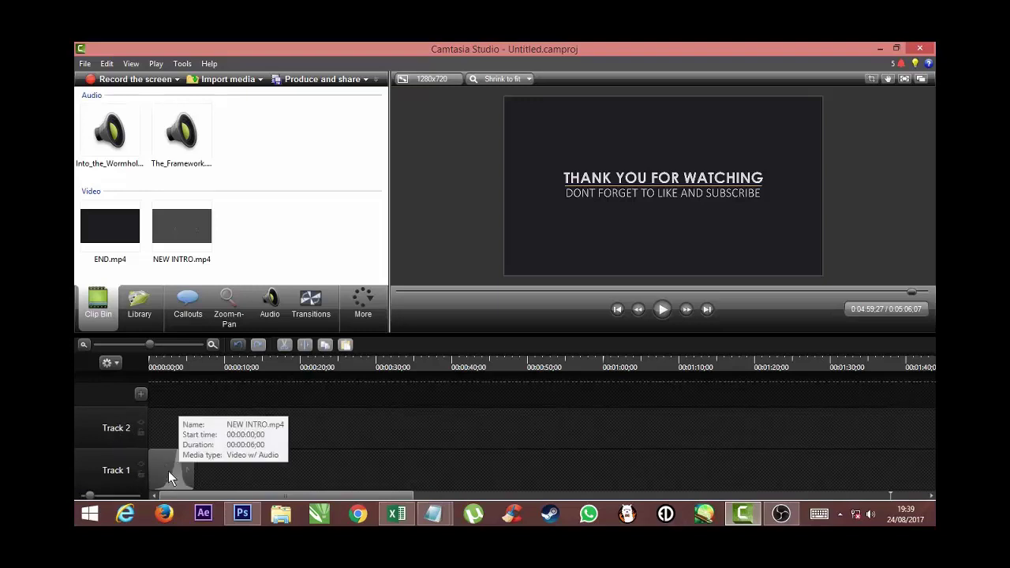
{"action": "left_click", "coordinate": [149, 360]}
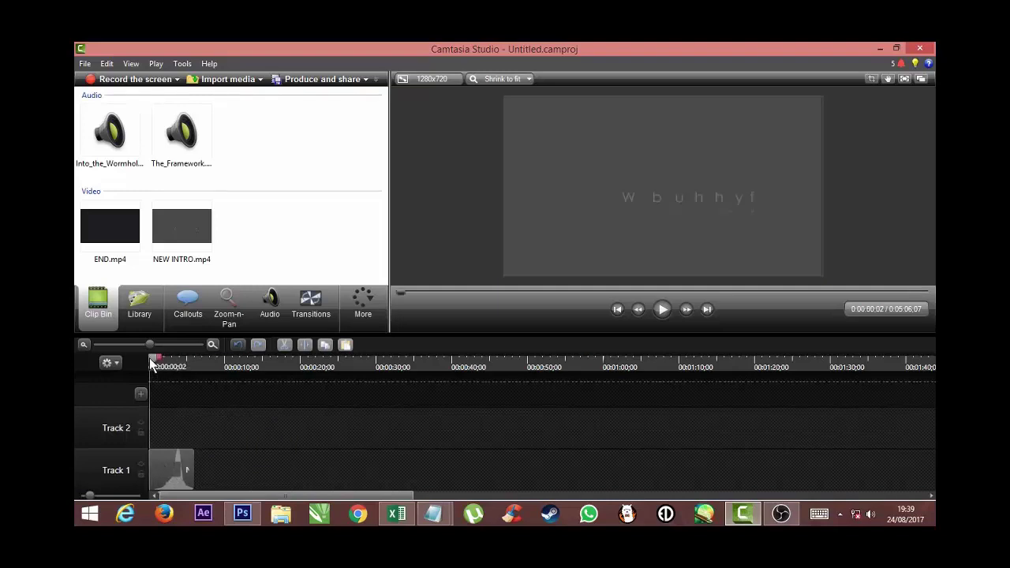
{"action": "left_click", "coordinate": [662, 310]}
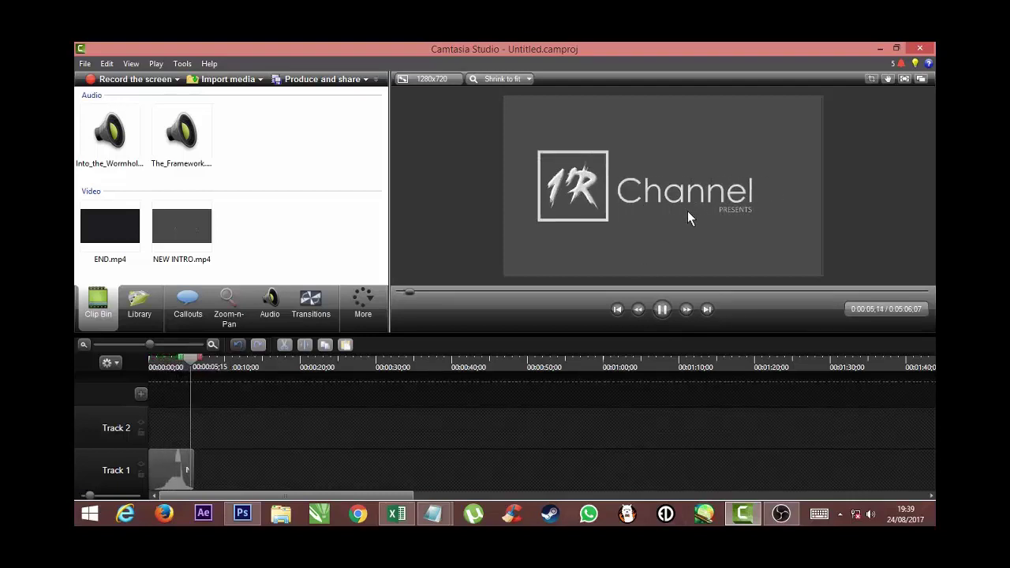
{"action": "left_click", "coordinate": [661, 312]}
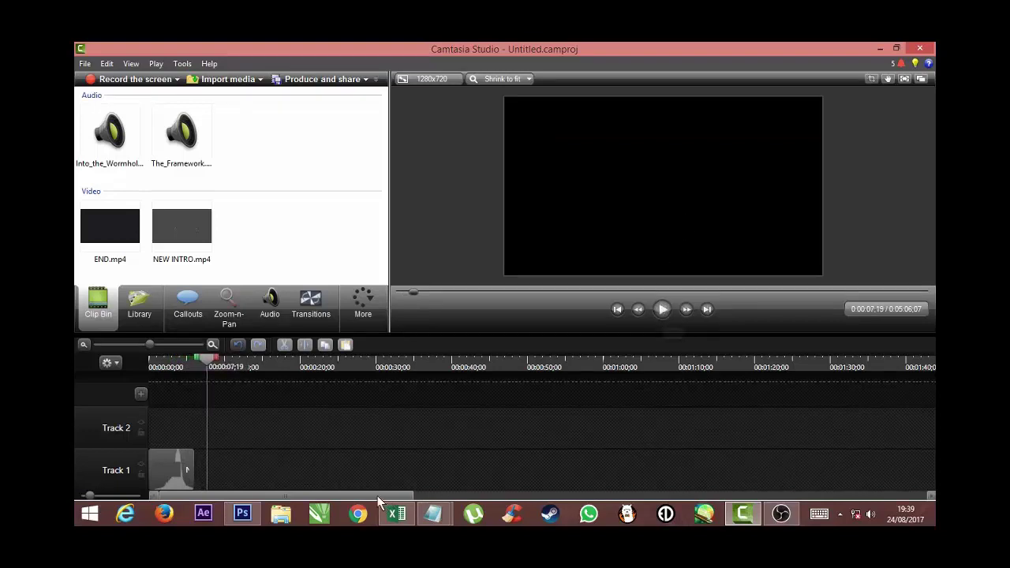
Preview the END.mp4 closing clip and its music near the end of the timeline
{"action": "left_click_drag", "start_coordinate": [377, 495], "coordinate": [930, 509]}
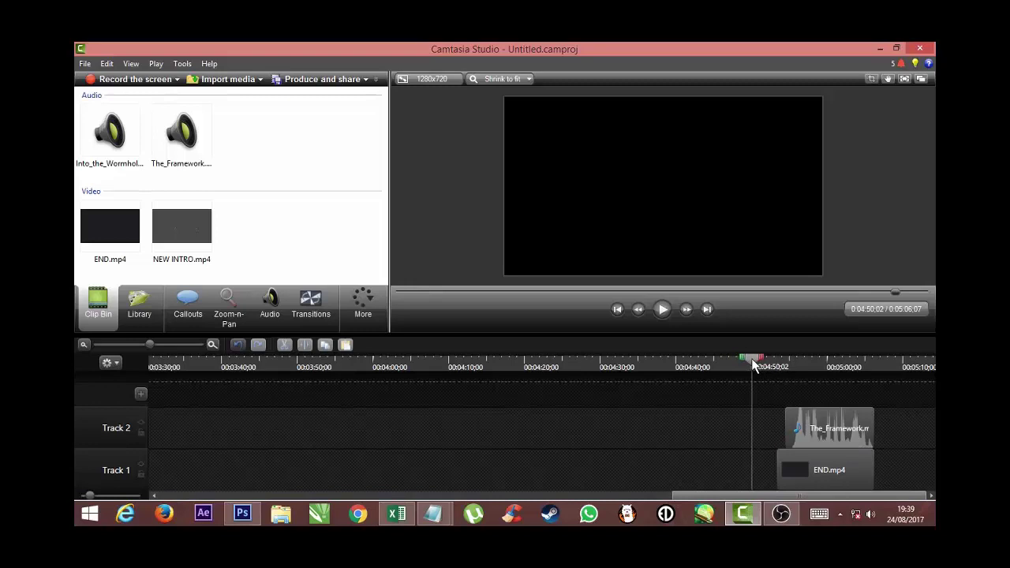
{"action": "left_click_drag", "start_coordinate": [751, 358], "coordinate": [772, 361]}
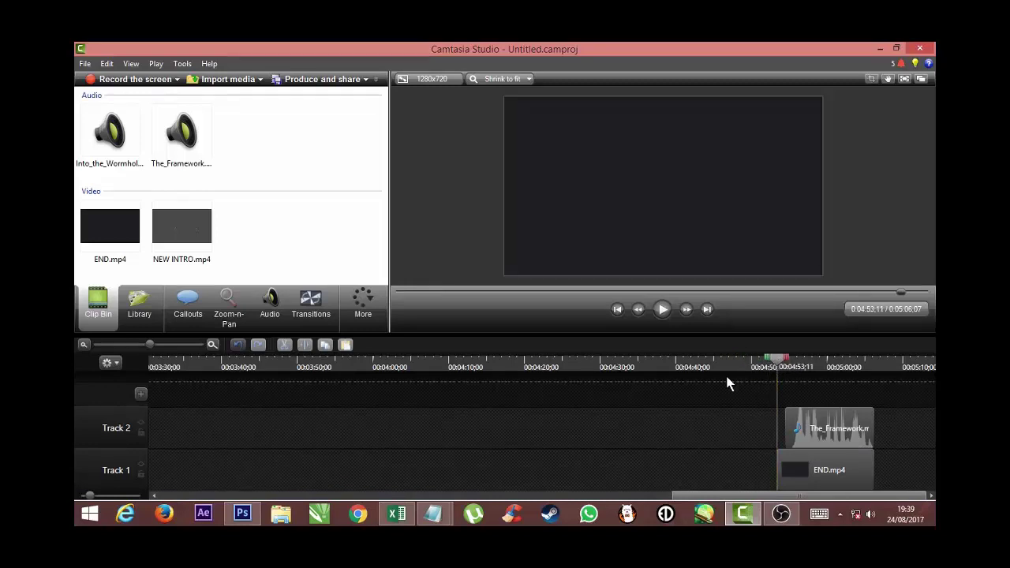
{"action": "left_click", "coordinate": [661, 309]}
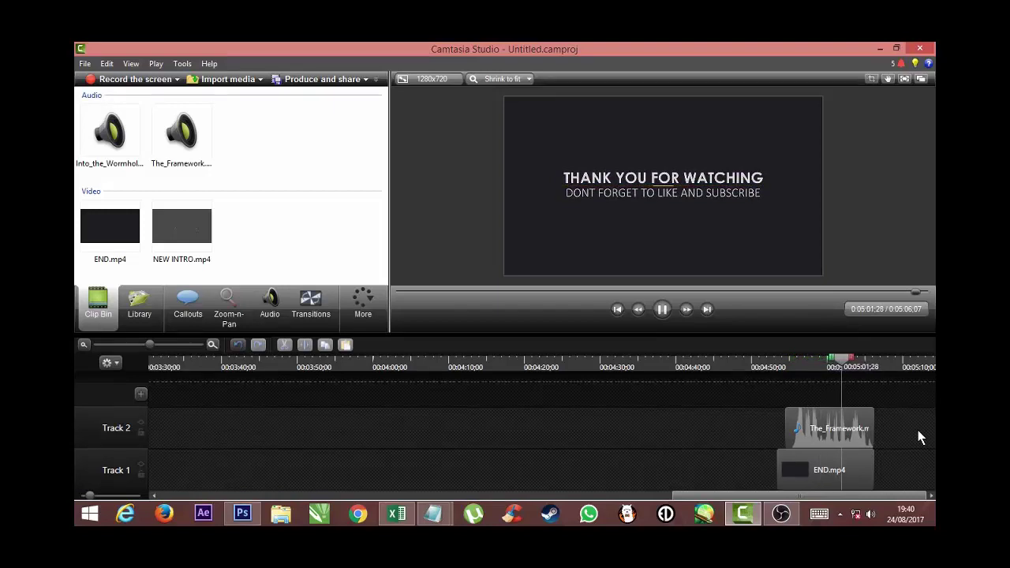
{"action": "left_click", "coordinate": [663, 310]}
Import the video 10 TR.mp4 from the Videos folder into the project
{"action": "left_click_drag", "start_coordinate": [706, 497], "coordinate": [175, 471]}
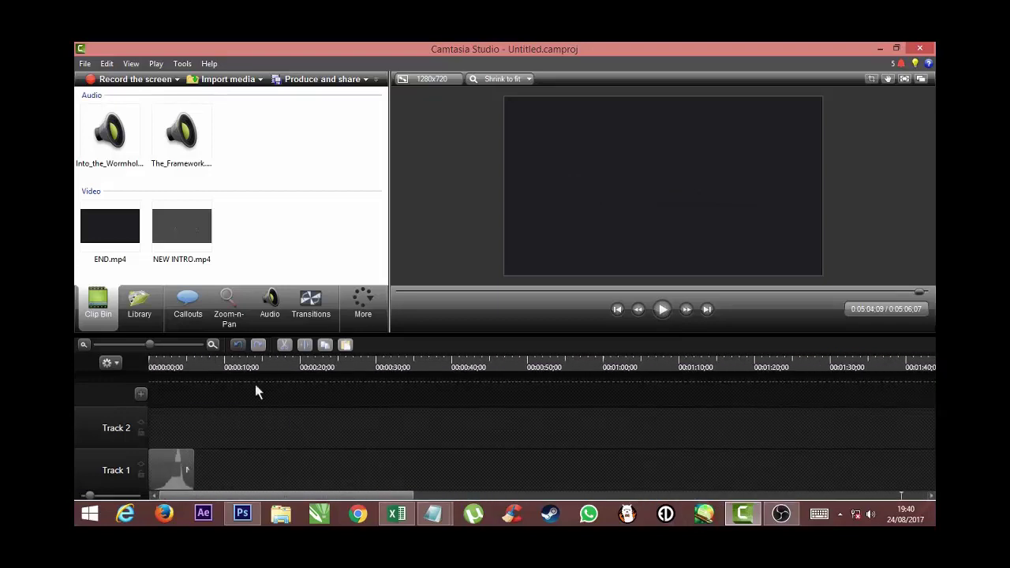
{"action": "left_click", "coordinate": [260, 81]}
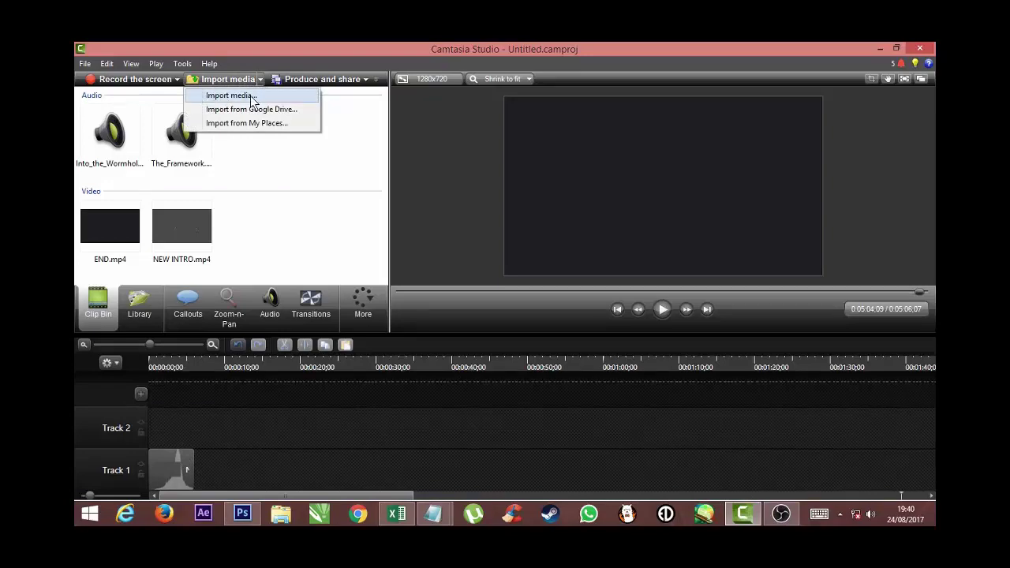
{"action": "left_click", "coordinate": [254, 96]}
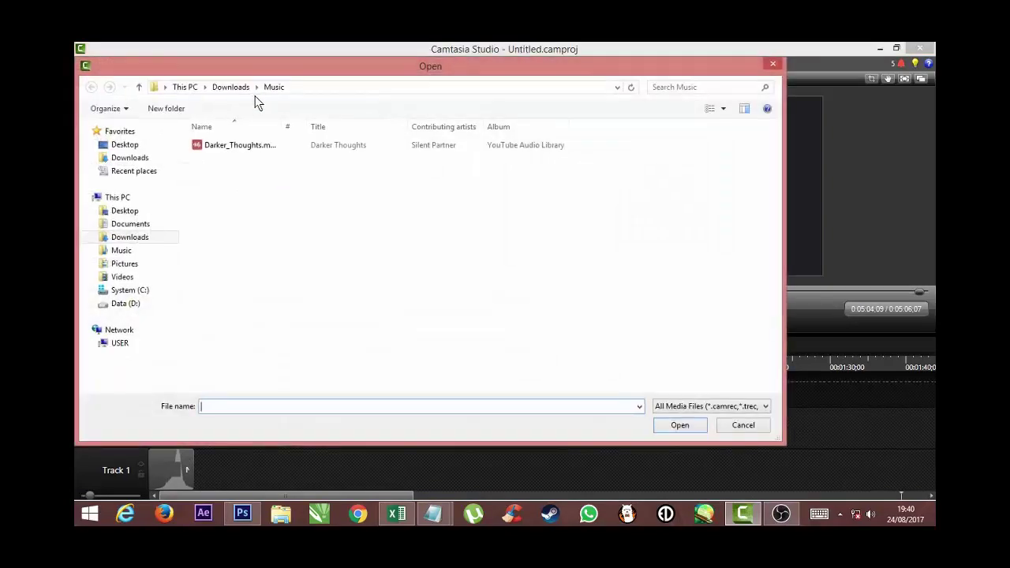
{"action": "left_click", "coordinate": [133, 280]}
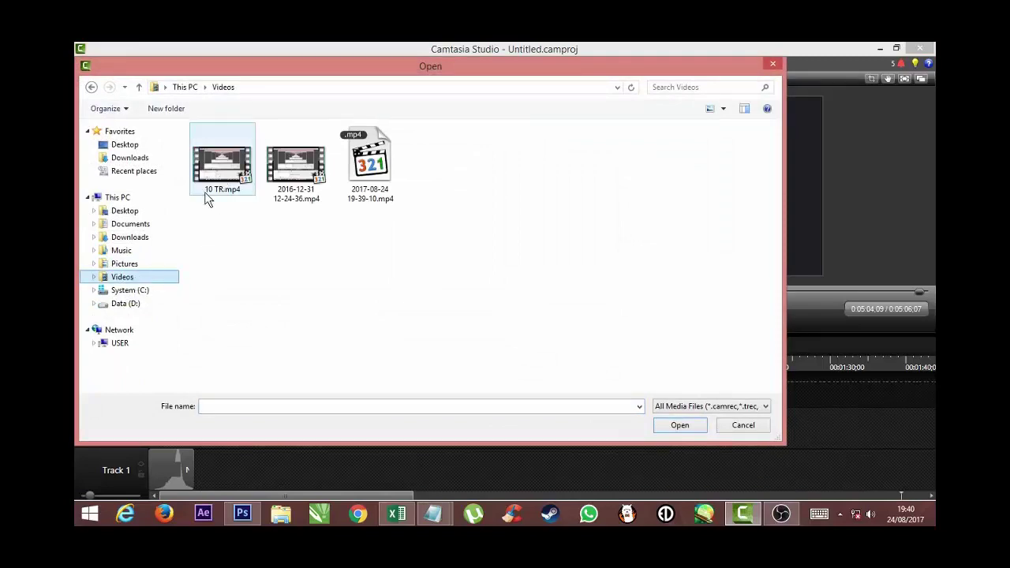
{"action": "left_click", "coordinate": [233, 191]}
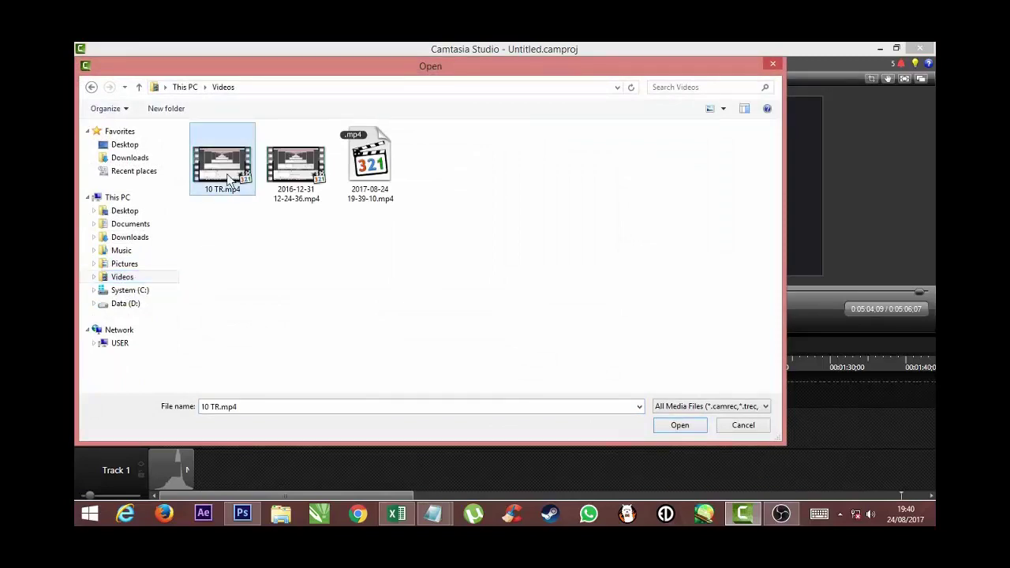
{"action": "left_click", "coordinate": [680, 426]}
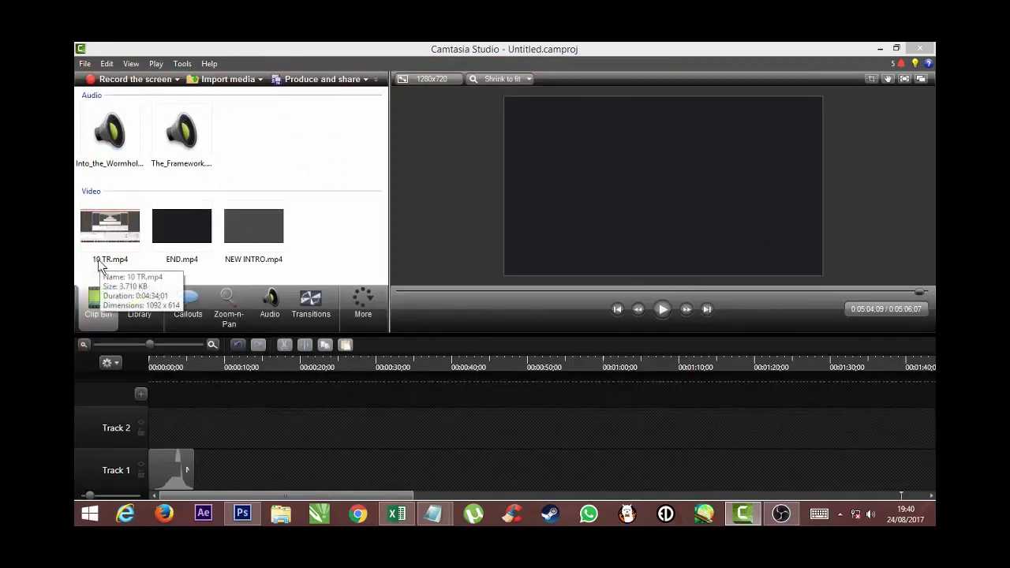
Add 10 TR.mp4 to Track 1 and place it directly after the intro clip
{"action": "left_click", "coordinate": [115, 230]}
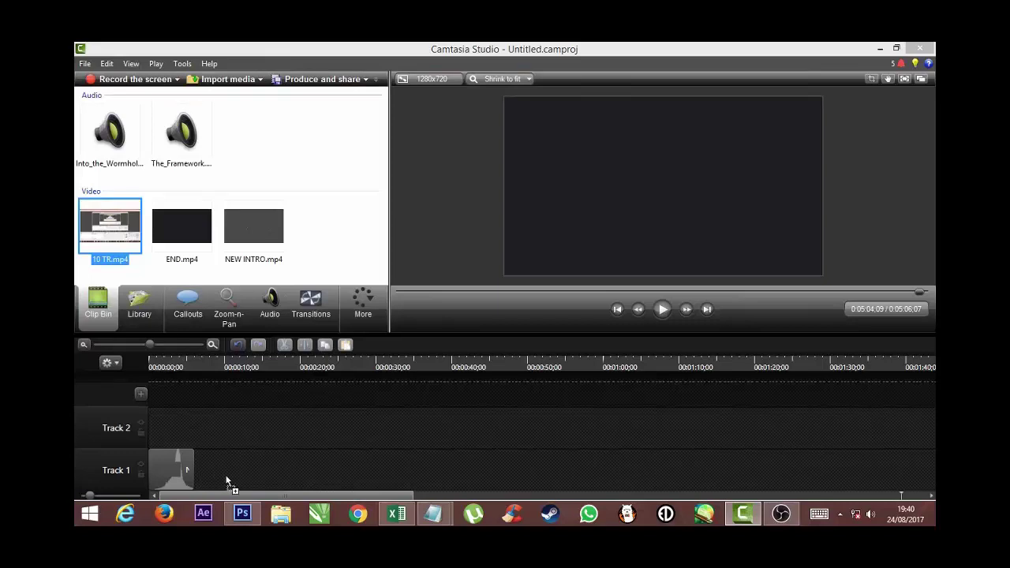
{"action": "left_click_drag", "start_coordinate": [226, 481], "coordinate": [228, 481]}
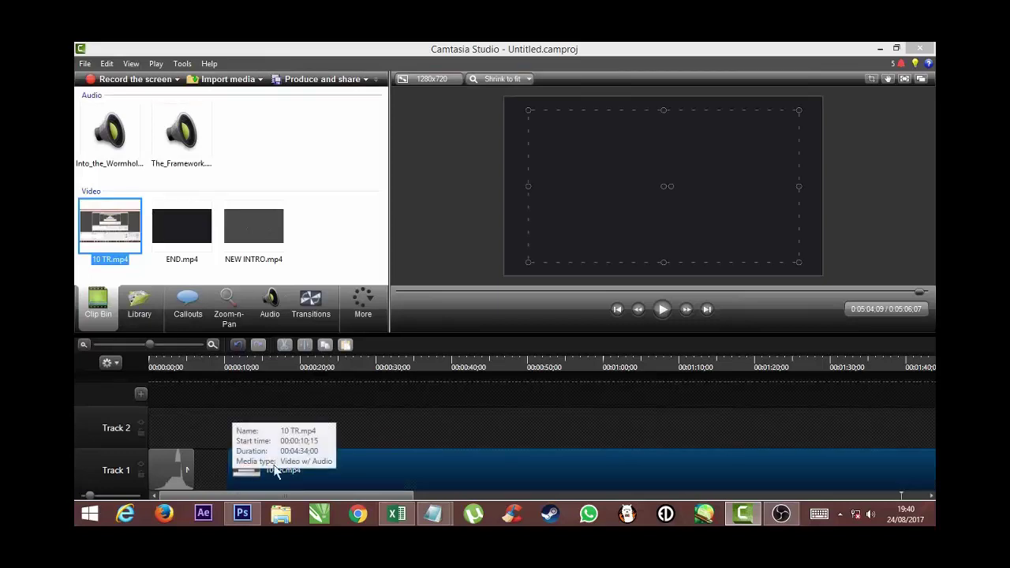
{"action": "left_click_drag", "start_coordinate": [355, 464], "coordinate": [293, 469]}
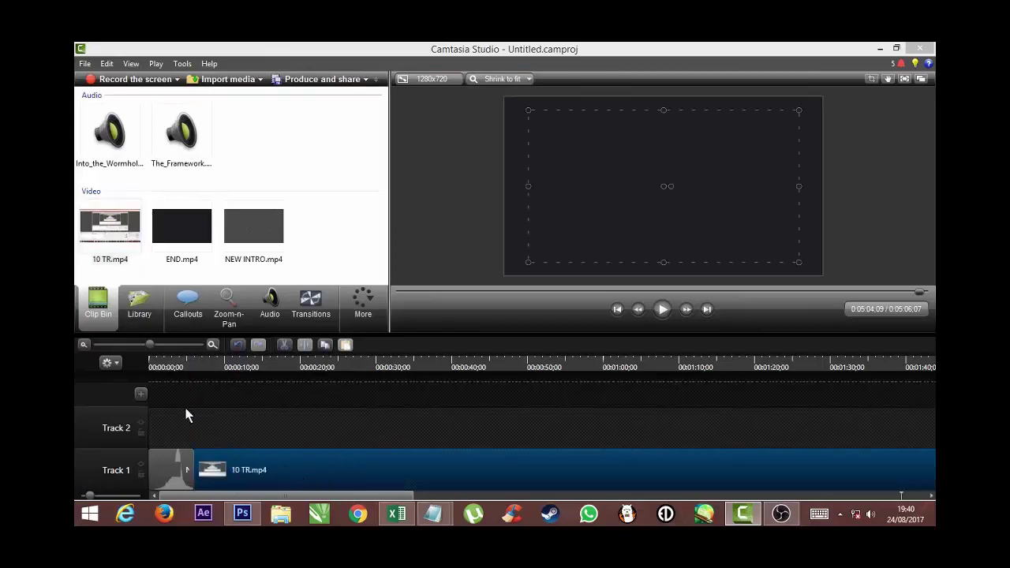
Play the timeline from the intro into the beginning of 10 TR.mp4 to check for unwanted opening footage
{"action": "left_click", "coordinate": [159, 363]}
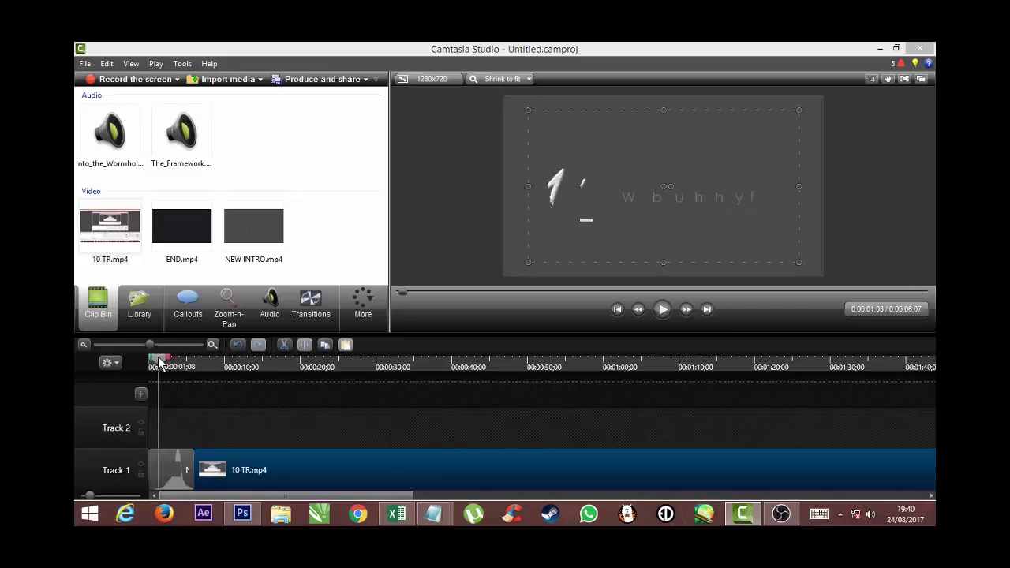
{"action": "left_click", "coordinate": [661, 309]}
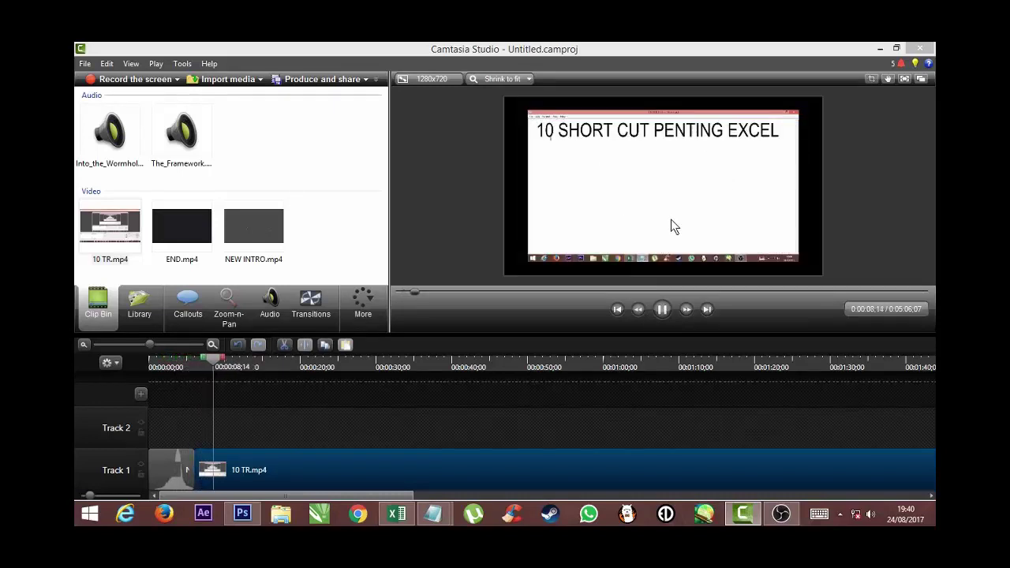
{"action": "left_click", "coordinate": [662, 309]}
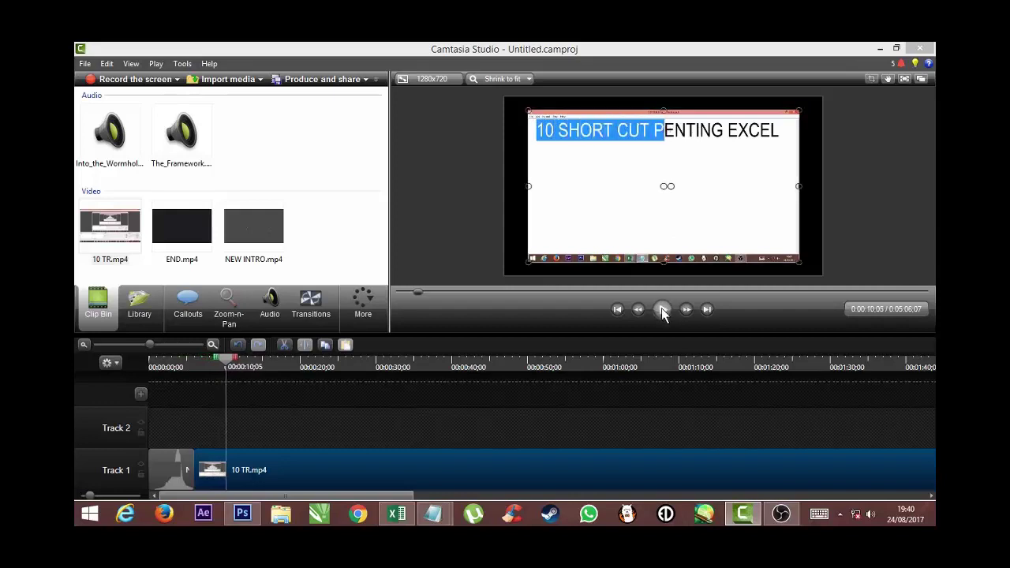
Trim the unwanted screen-recorder footage off the start of 10 TR.mp4 and place the clip directly after the intro
{"action": "left_click_drag", "start_coordinate": [227, 361], "coordinate": [207, 371]}
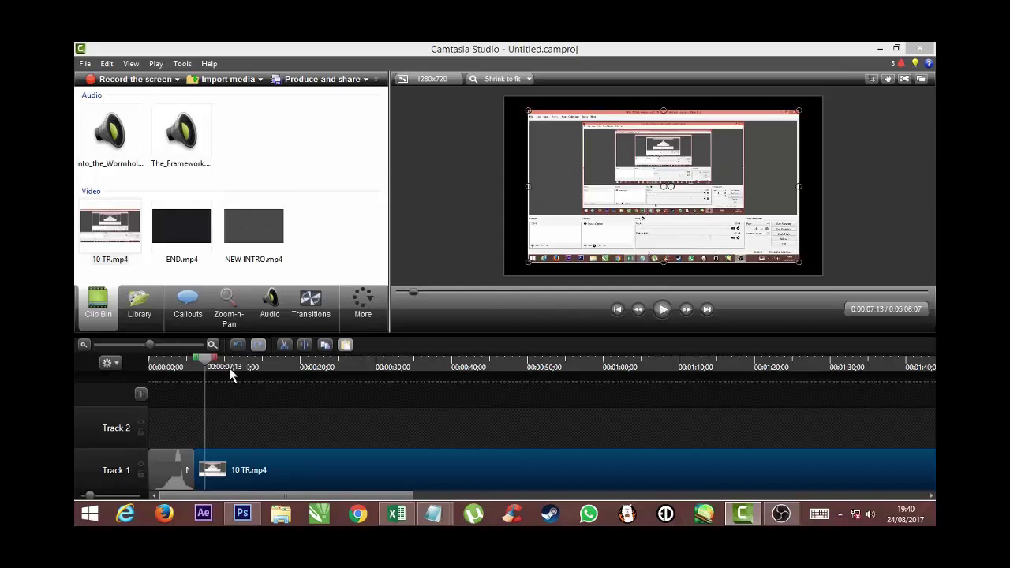
{"action": "left_click_drag", "start_coordinate": [200, 358], "coordinate": [179, 369]}
{"action": "left_click_drag", "start_coordinate": [254, 448], "coordinate": [285, 457]}
{"action": "left_click_drag", "start_coordinate": [218, 454], "coordinate": [239, 461]}
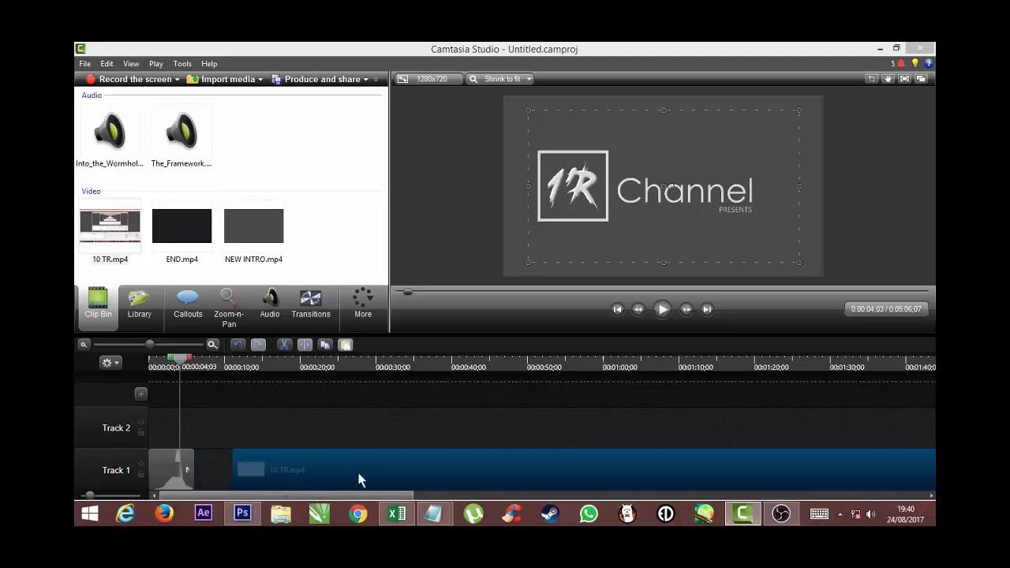
{"action": "key", "text": "ctrl+z"}
{"action": "key", "text": "ctrl+z"}
Preview the join between the intro and the trimmed start of 10 TR.mp4
{"action": "left_click_drag", "start_coordinate": [181, 363], "coordinate": [188, 370]}
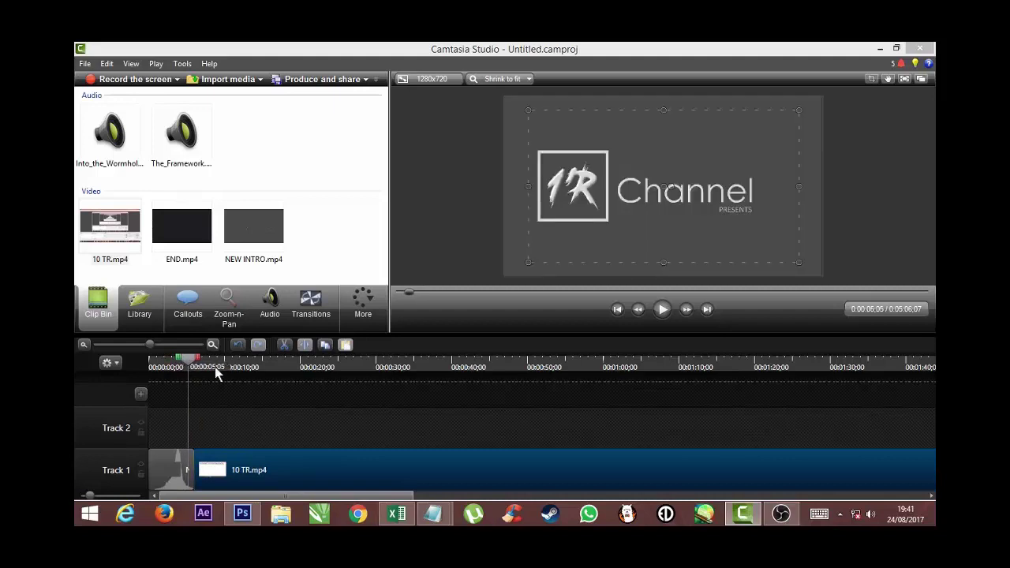
{"action": "left_click", "coordinate": [662, 309]}
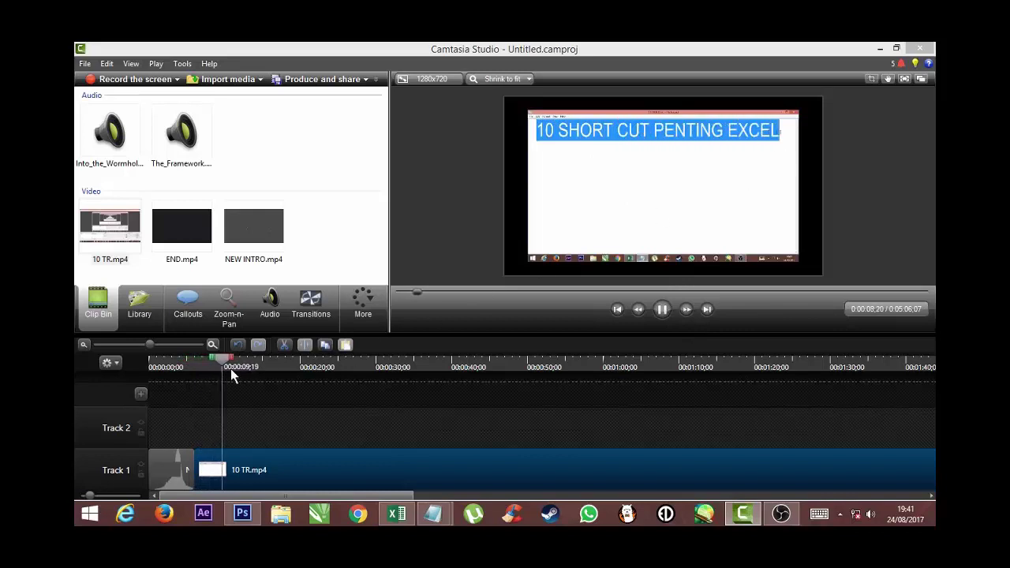
{"action": "left_click", "coordinate": [663, 311]}
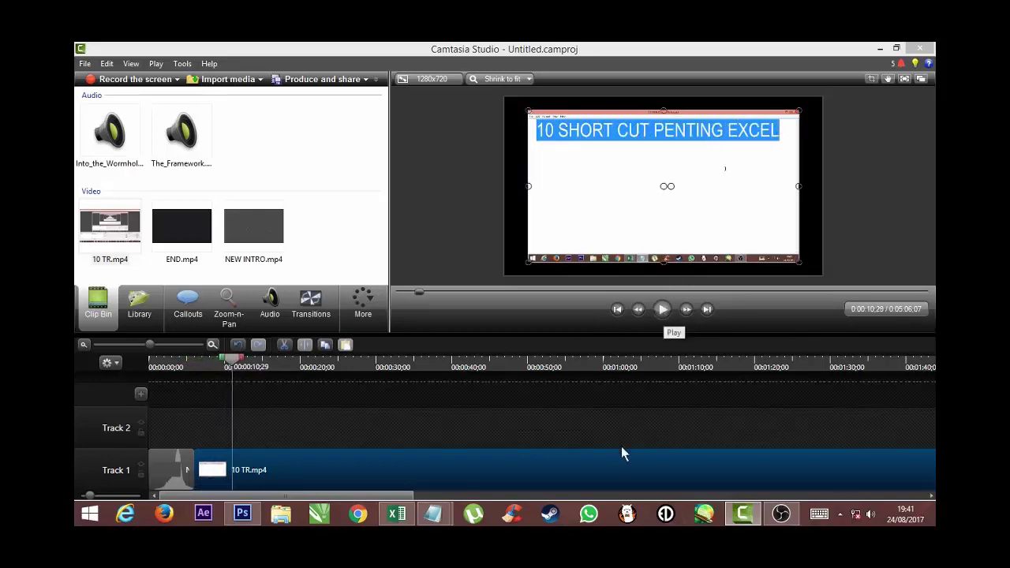
Locate the unwanted screen-recorder footage at the end of 10 TR.mp4 and trim it off on Track 1
{"action": "left_click_drag", "start_coordinate": [411, 501], "coordinate": [779, 505]}
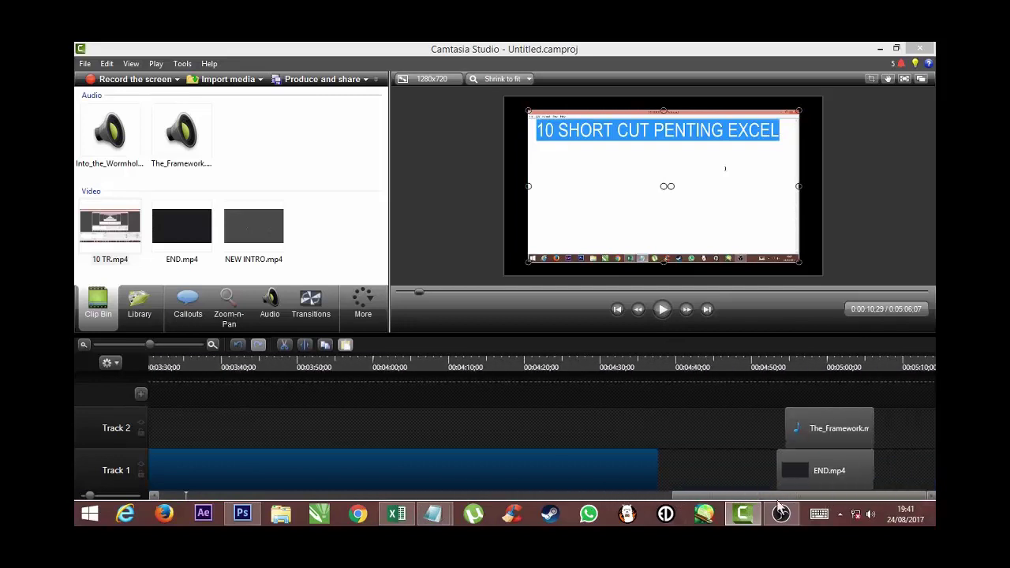
{"action": "left_click", "coordinate": [627, 363]}
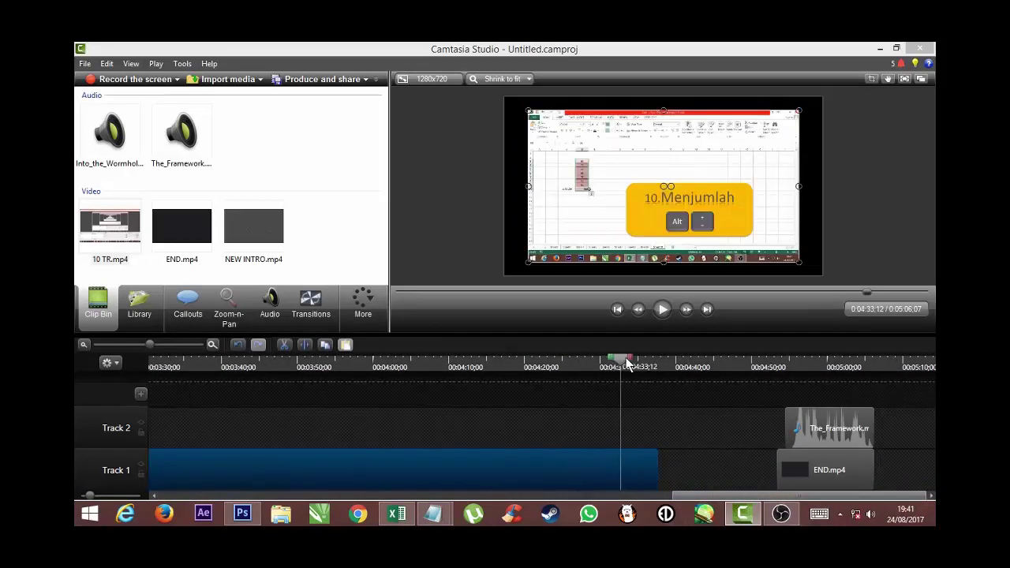
{"action": "left_click", "coordinate": [661, 310]}
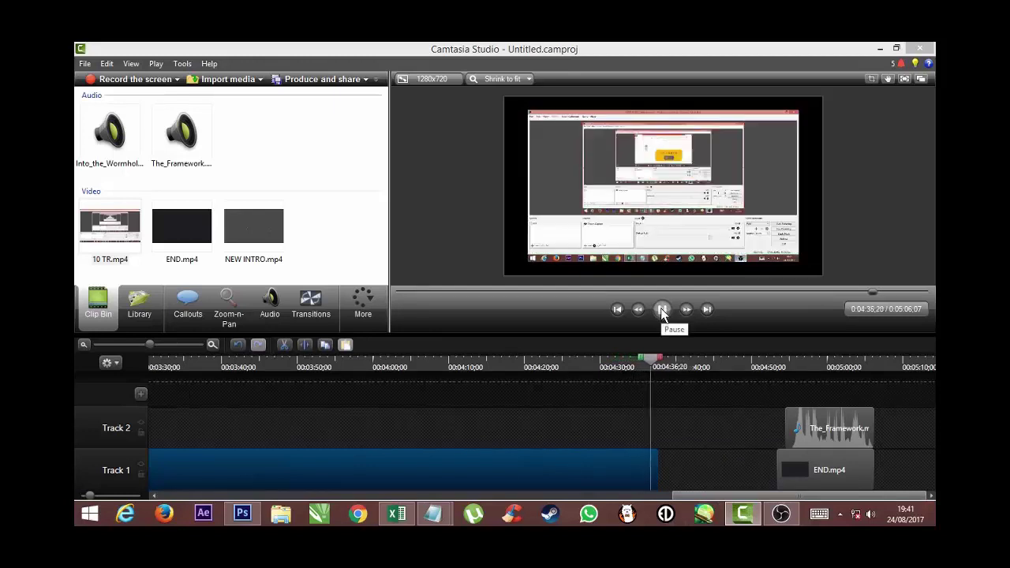
{"action": "left_click", "coordinate": [661, 309]}
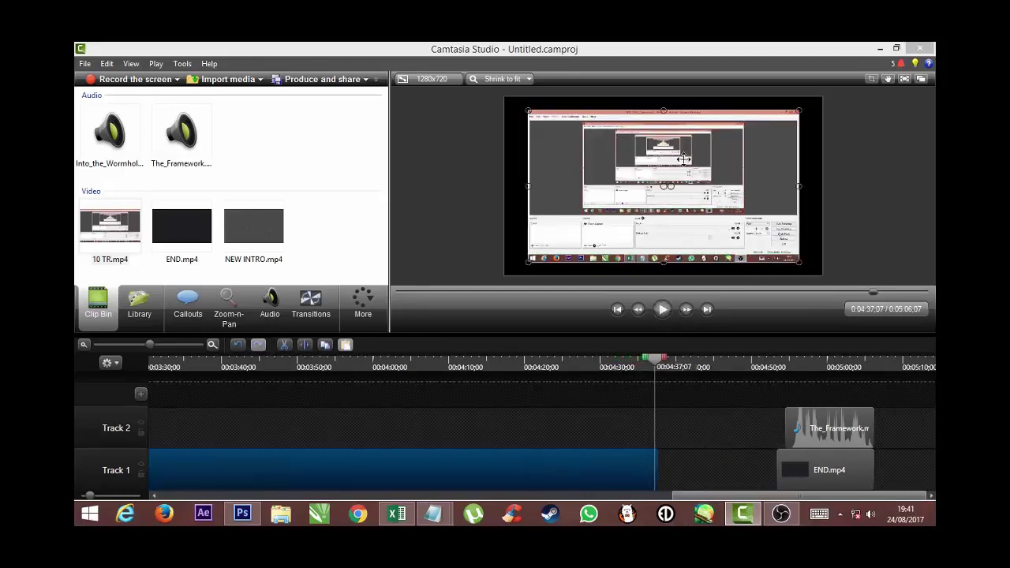
{"action": "left_click_drag", "start_coordinate": [654, 366], "coordinate": [629, 365]}
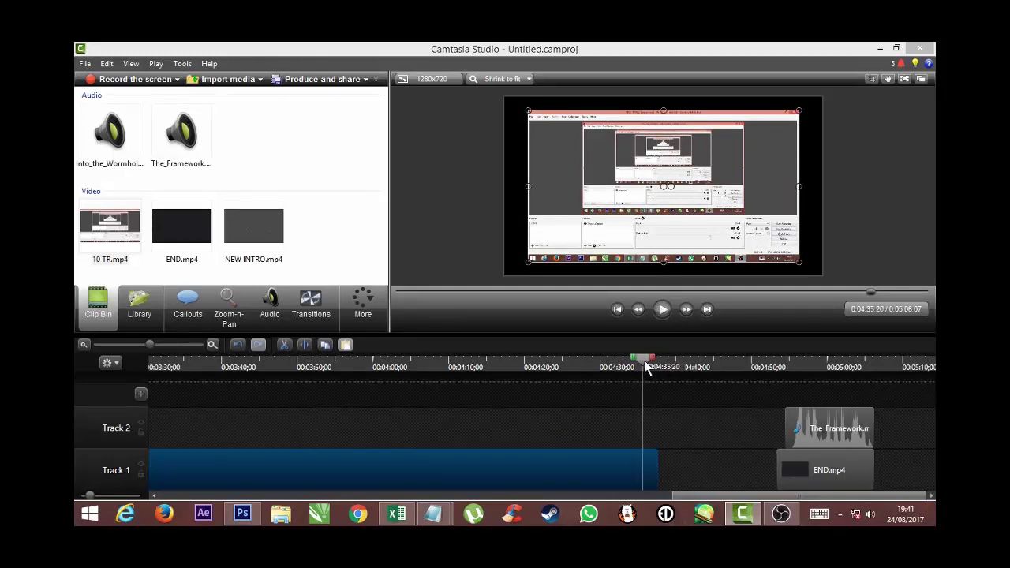
{"action": "left_click_drag", "start_coordinate": [656, 469], "coordinate": [648, 468]}
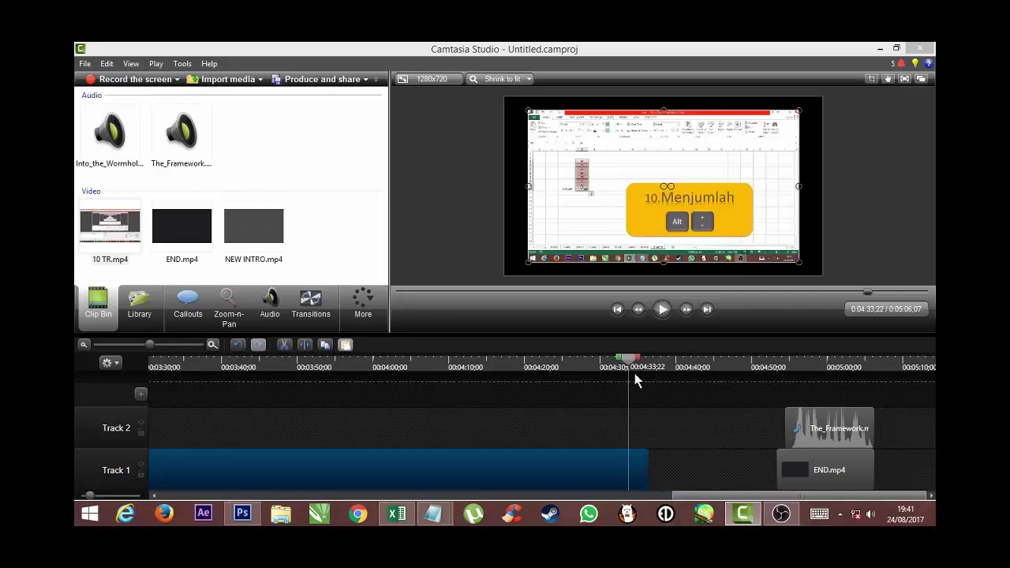
Preview the trimmed ending of 10 TR.mp4
{"action": "left_click", "coordinate": [663, 308]}
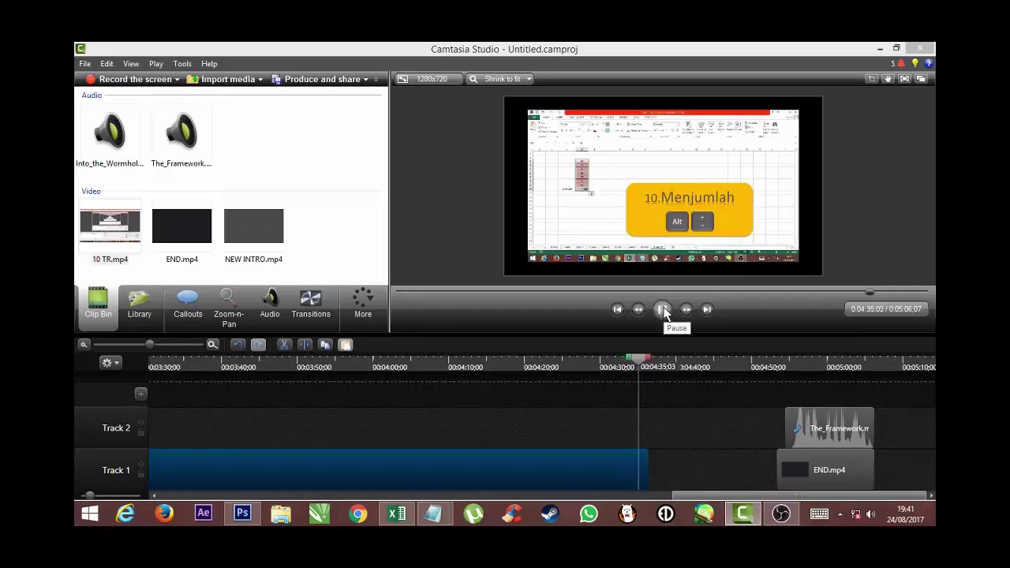
{"action": "left_click", "coordinate": [667, 224]}
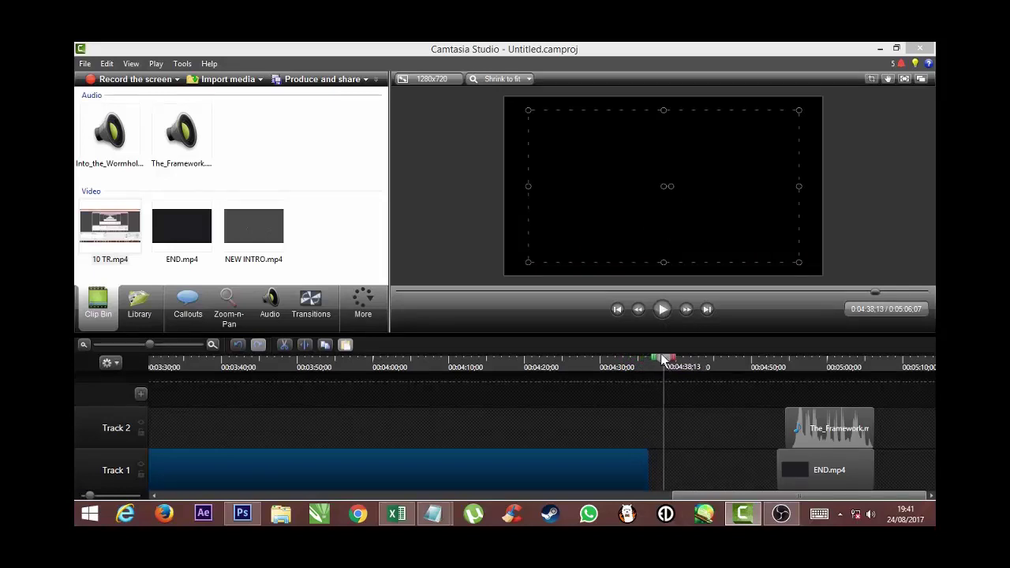
{"action": "left_click", "coordinate": [662, 310]}
{"action": "left_click", "coordinate": [661, 310]}
Move END.mp4 directly after 10 TR.mp4 on Track 1 and place the The_Framework audio clip directly behind it
{"action": "left_click_drag", "start_coordinate": [841, 468], "coordinate": [692, 471]}
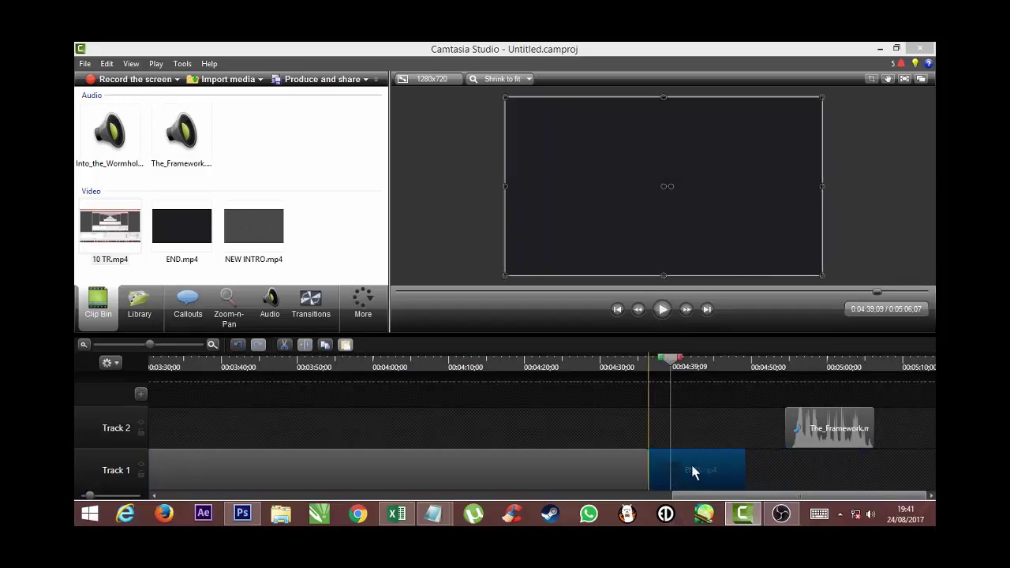
{"action": "left_click", "coordinate": [824, 422]}
{"action": "left_click_drag", "start_coordinate": [808, 456], "coordinate": [773, 474]}
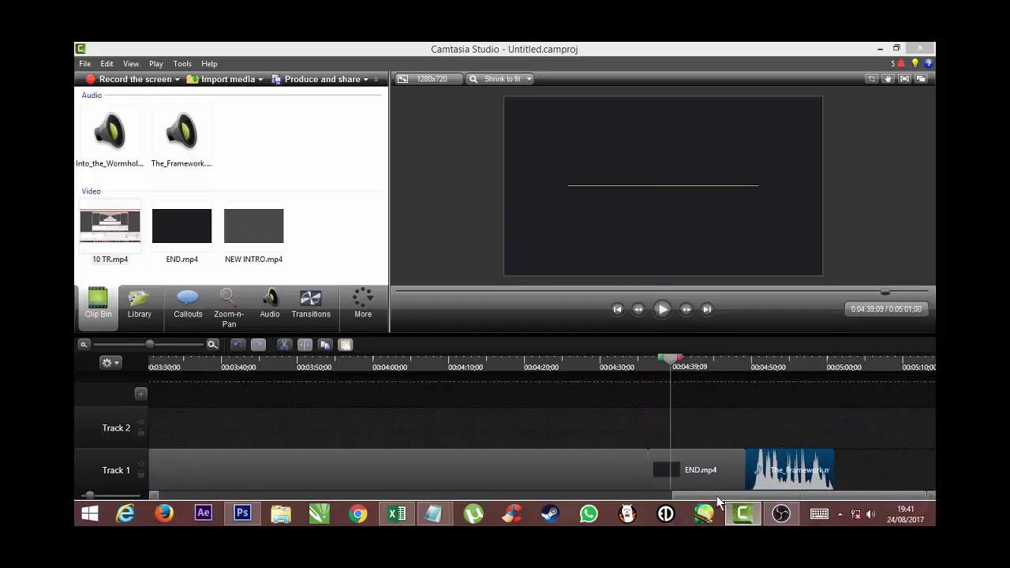
{"action": "left_click", "coordinate": [423, 495]}
{"action": "left_click_drag", "start_coordinate": [424, 499], "coordinate": [180, 496]}
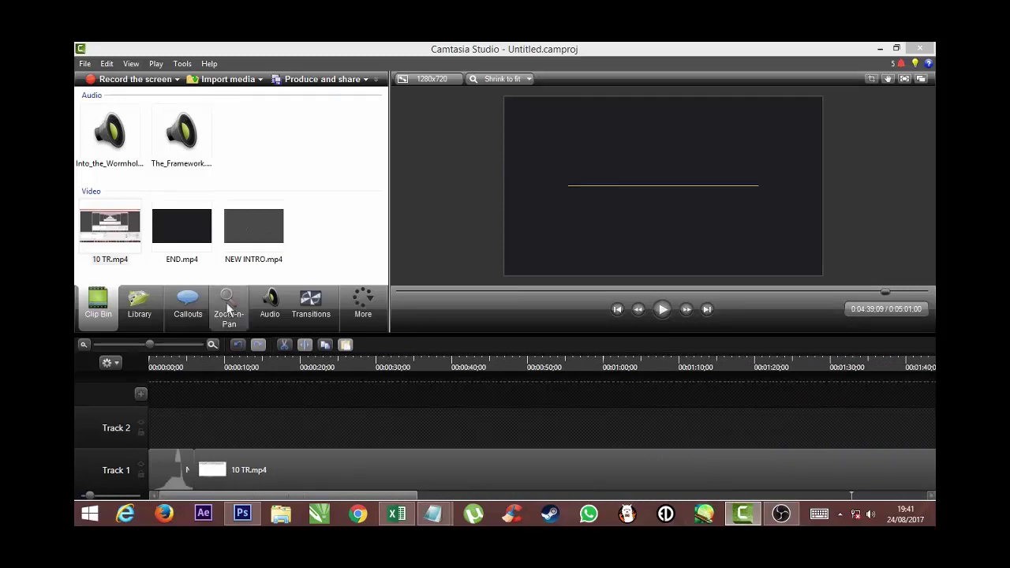
Import Darker_Thoughts.mp3 from the Music folder inside Downloads into the project media
{"action": "left_click", "coordinate": [260, 80]}
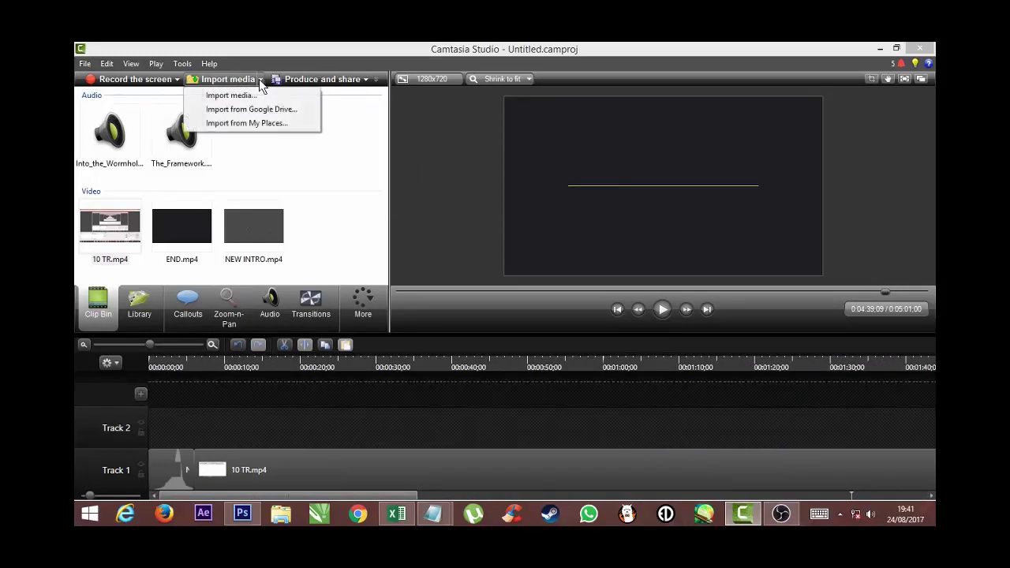
{"action": "left_click", "coordinate": [248, 96]}
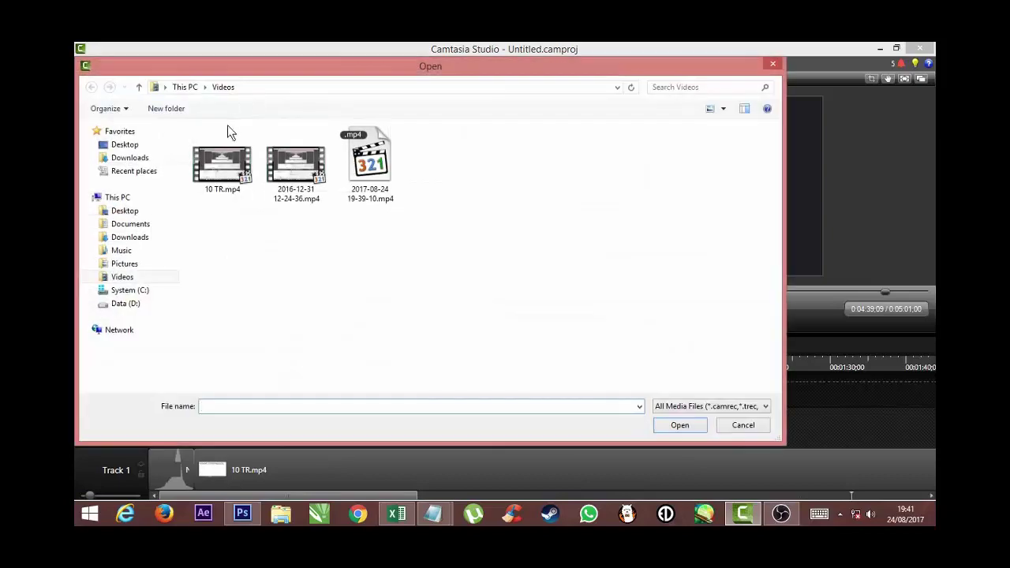
{"action": "left_click", "coordinate": [131, 157]}
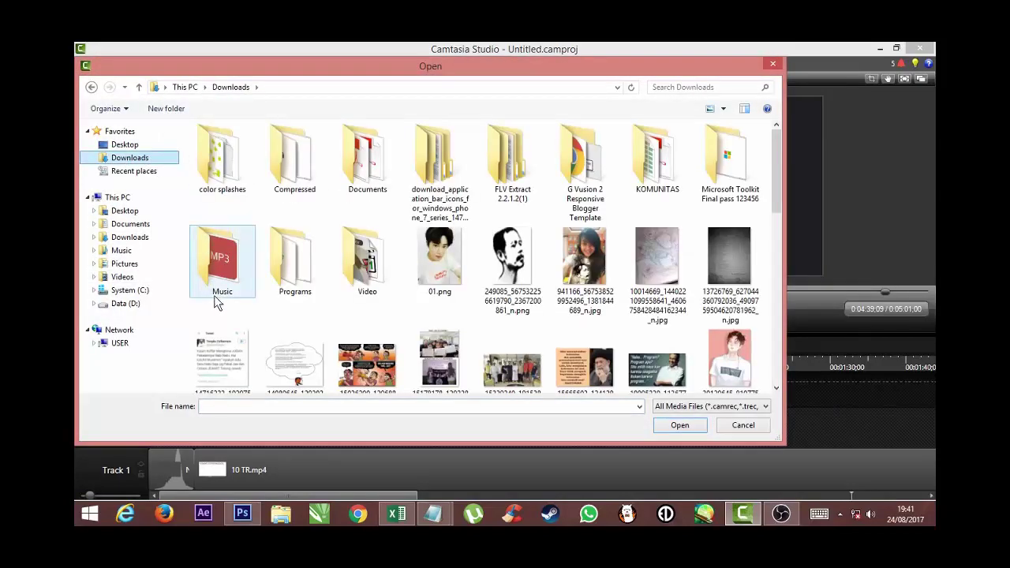
{"action": "double_click", "coordinate": [220, 254]}
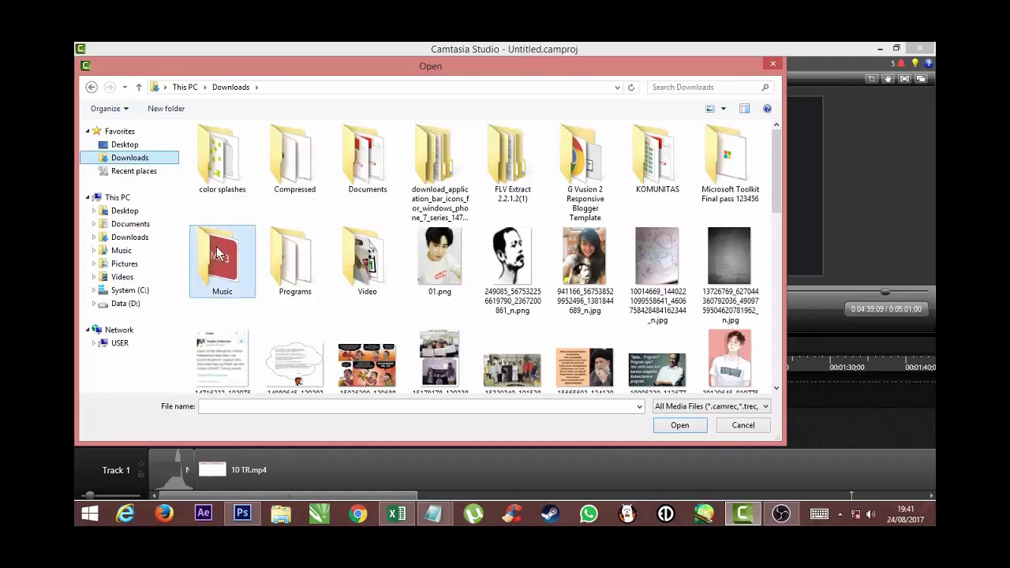
{"action": "left_click", "coordinate": [251, 147]}
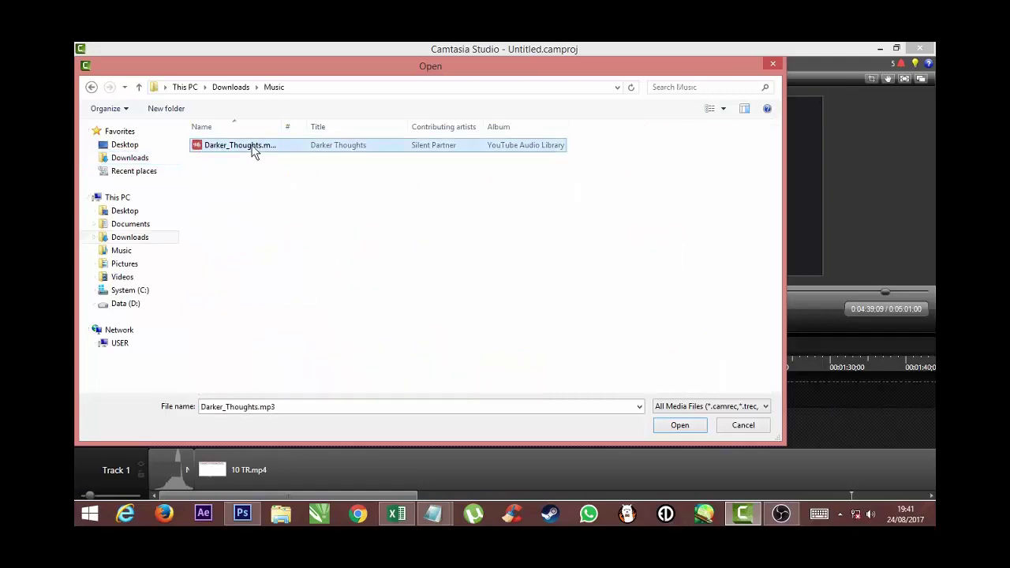
{"action": "left_click", "coordinate": [680, 426]}
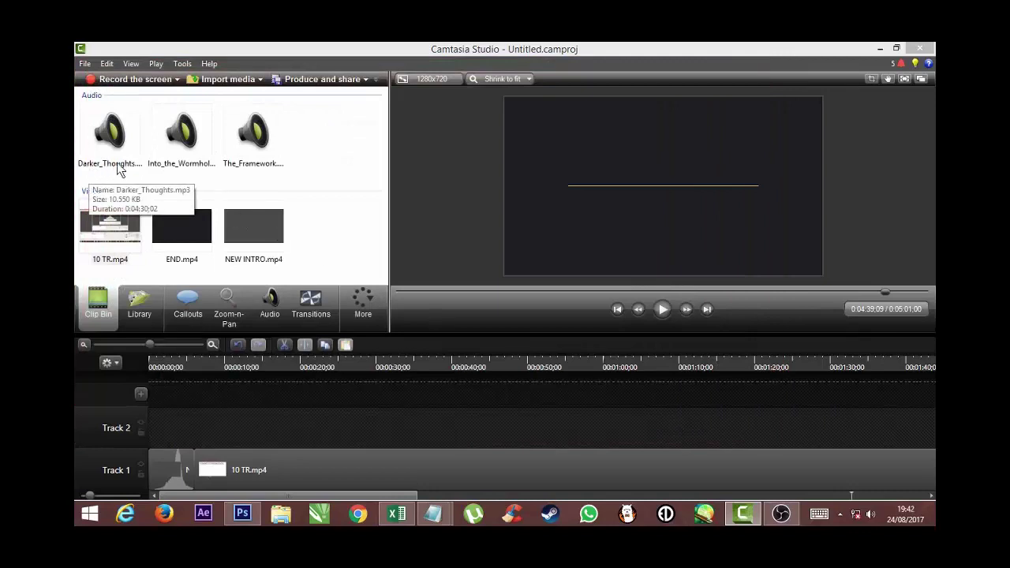
Place Darker_Thoughts.mp3 on Track 2 from the start of 10 TR.mp4, and move the The_Framework clip onto Track 2 above END.mp4
{"action": "left_click_drag", "start_coordinate": [124, 150], "coordinate": [154, 221]}
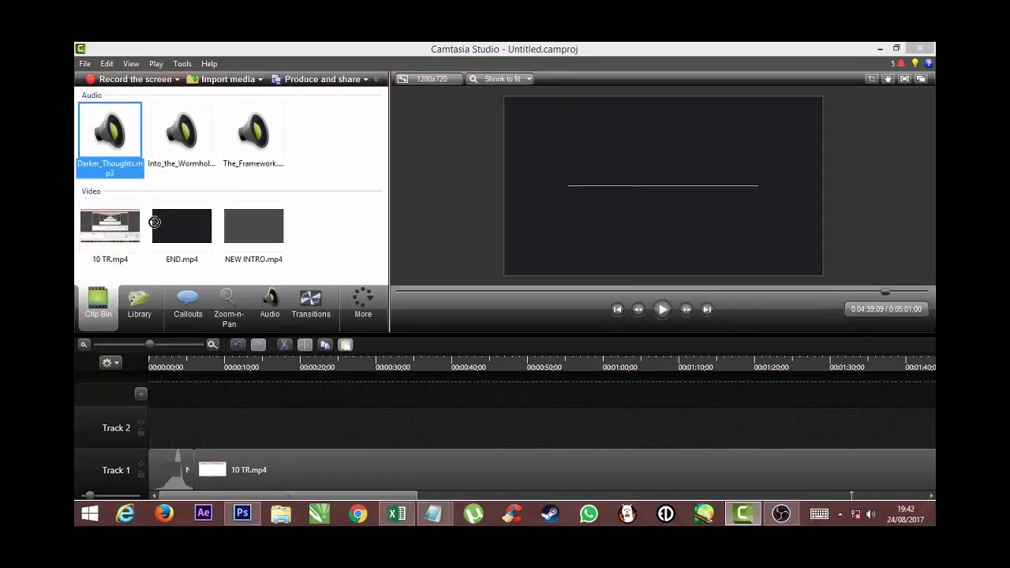
{"action": "left_click_drag", "start_coordinate": [205, 436], "coordinate": [228, 425]}
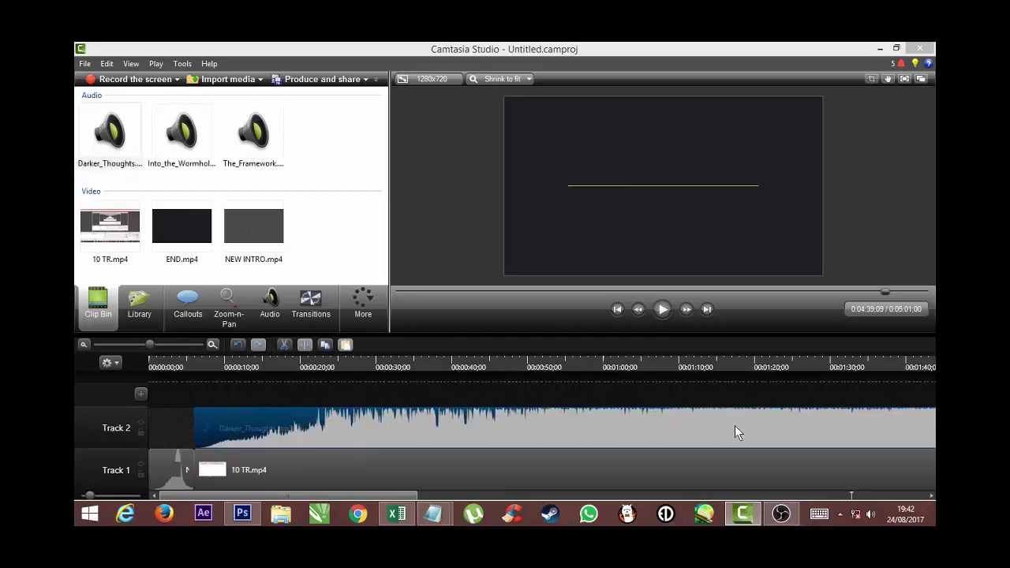
{"action": "left_click_drag", "start_coordinate": [387, 499], "coordinate": [901, 485]}
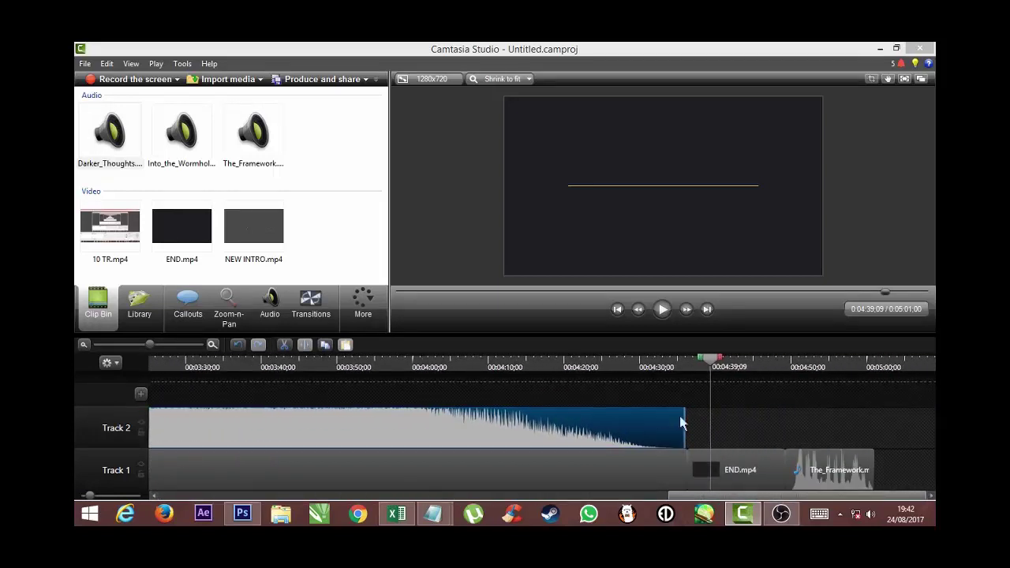
{"action": "left_click", "coordinate": [821, 470]}
{"action": "left_click_drag", "start_coordinate": [820, 469], "coordinate": [727, 433]}
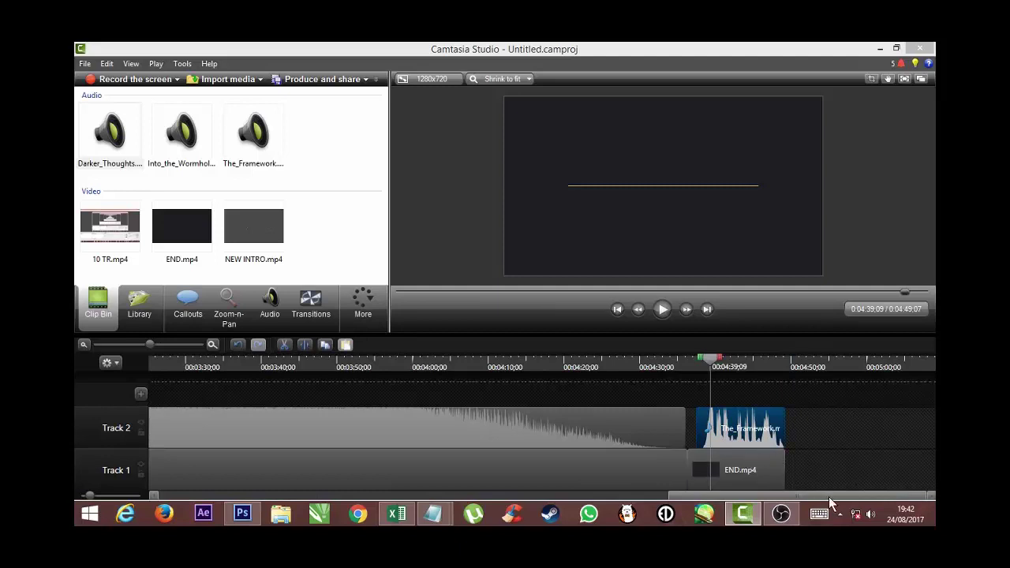
Lower the volume of the Darker_Thoughts.mp3 clip on Track 2 by five volume-down increments
{"action": "left_click_drag", "start_coordinate": [829, 497], "coordinate": [232, 493]}
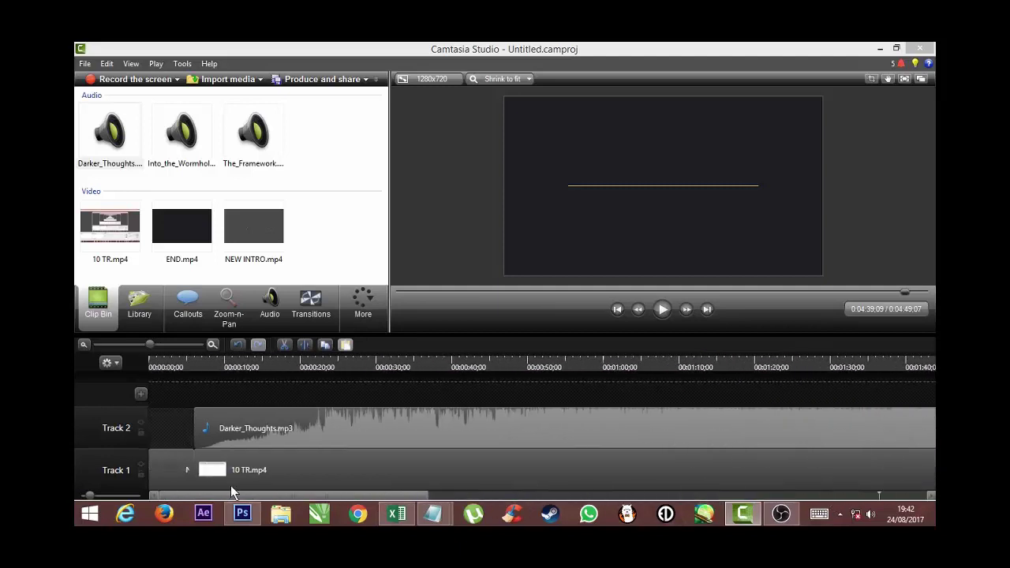
{"action": "left_click", "coordinate": [262, 427]}
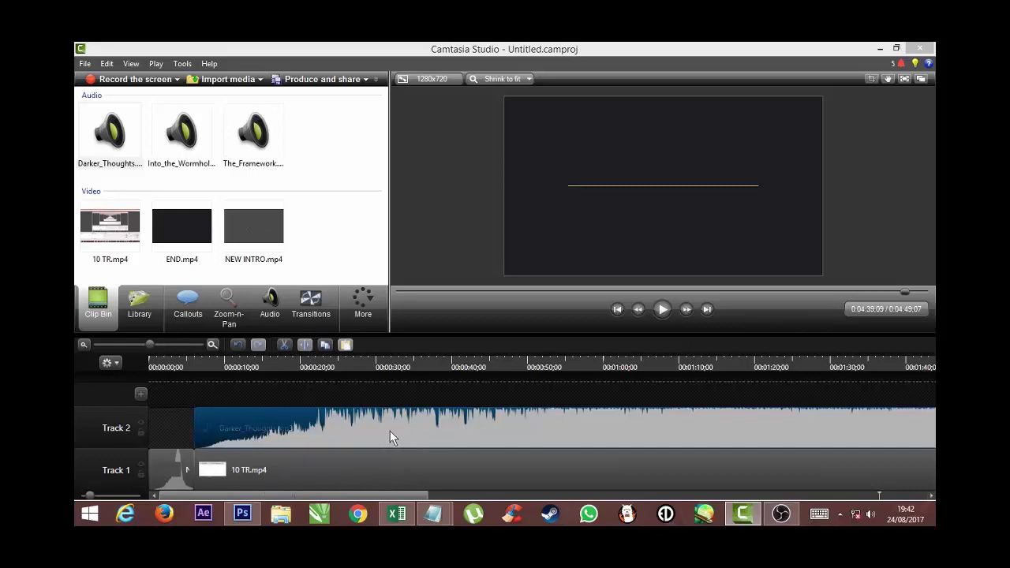
{"action": "left_click", "coordinate": [270, 308]}
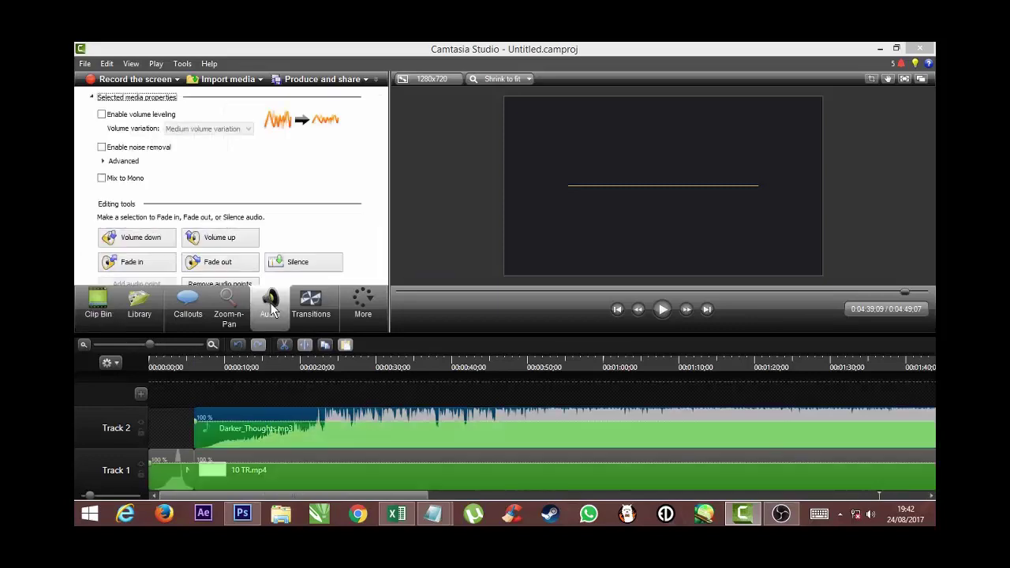
{"action": "left_click", "coordinate": [142, 241]}
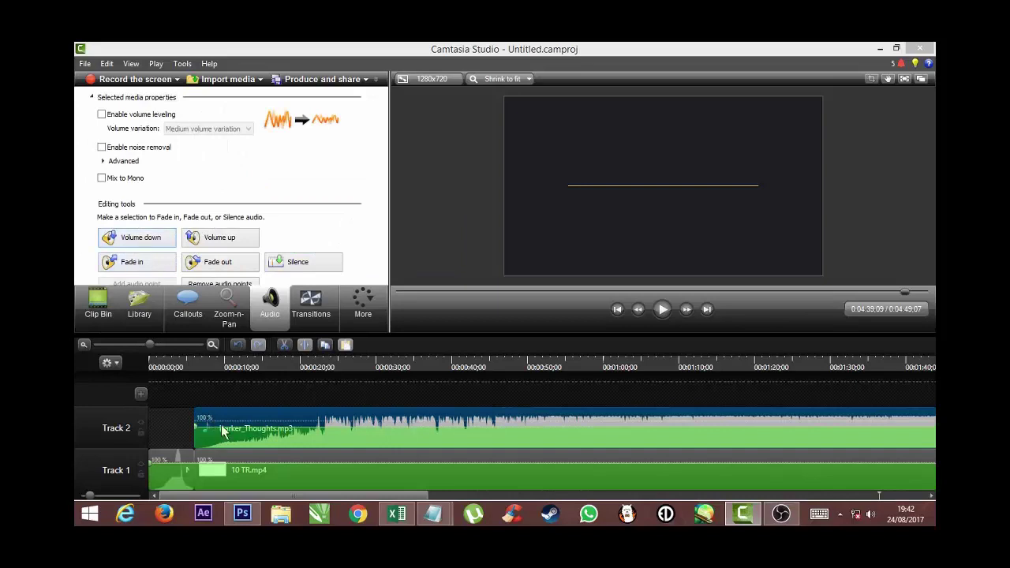
{"action": "left_click", "coordinate": [146, 245]}
{"action": "left_click", "coordinate": [146, 244]}
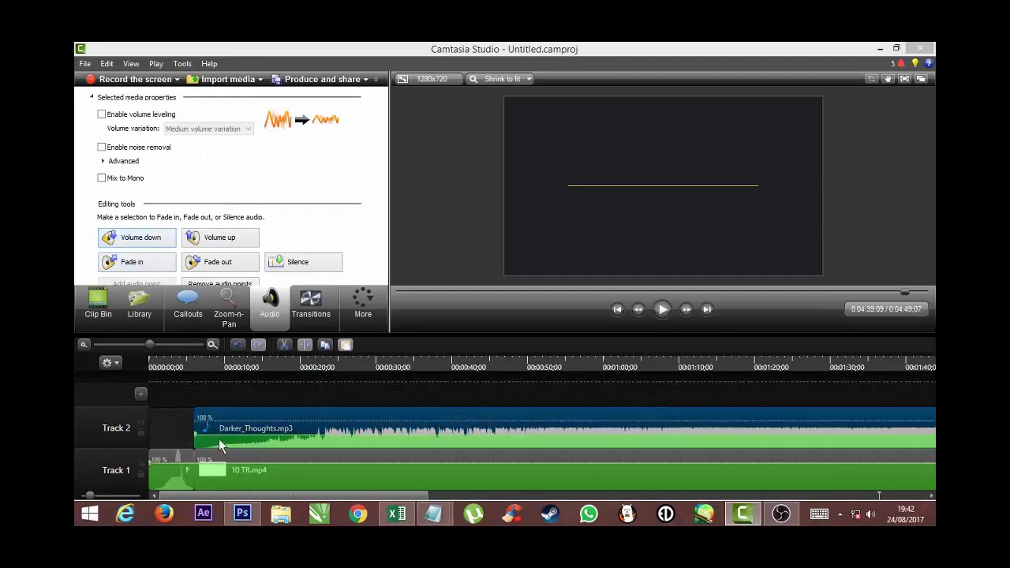
{"action": "left_click", "coordinate": [136, 239]}
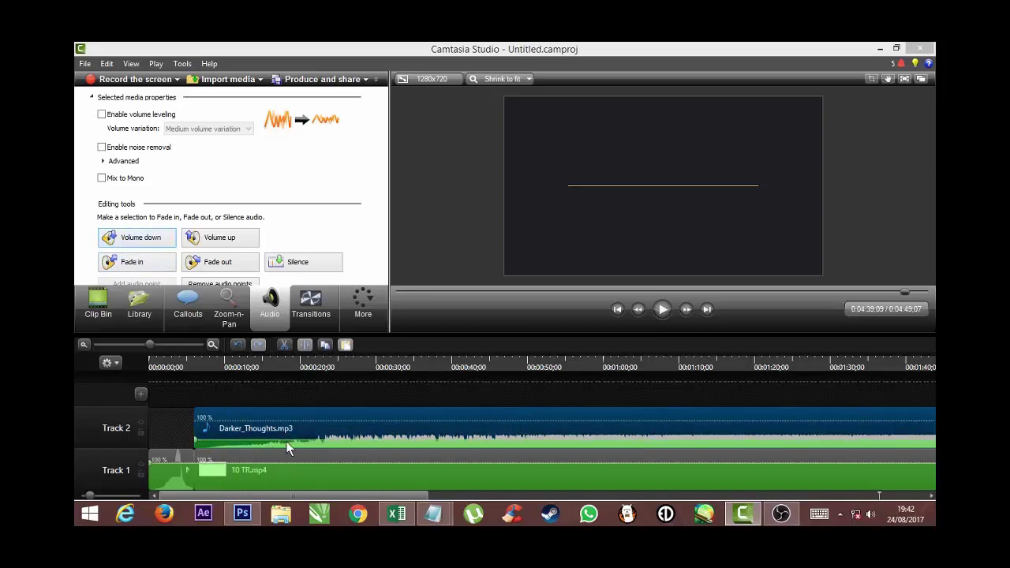
{"action": "left_click_drag", "start_coordinate": [304, 497], "coordinate": [359, 496]}
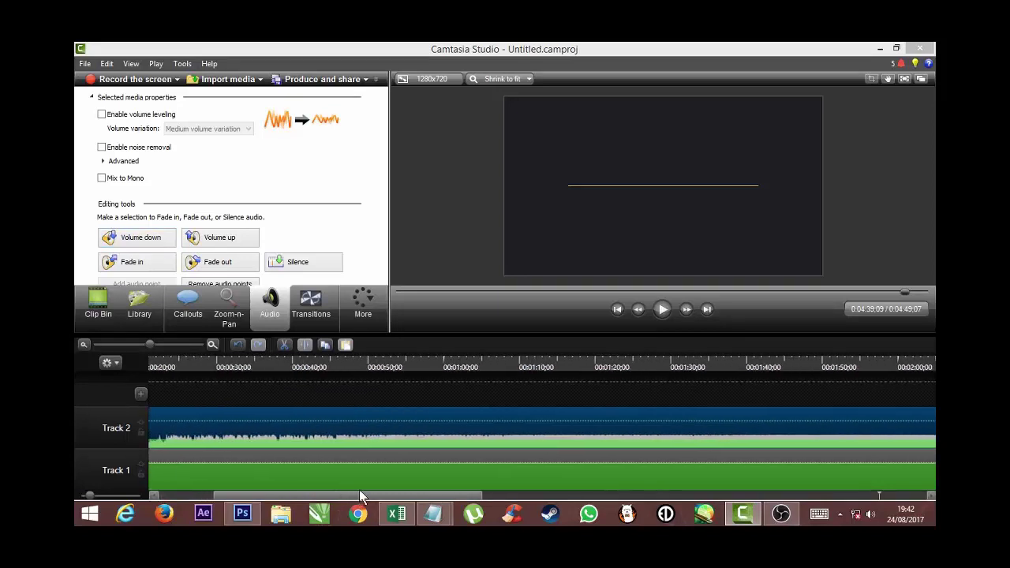
{"action": "left_click", "coordinate": [146, 244]}
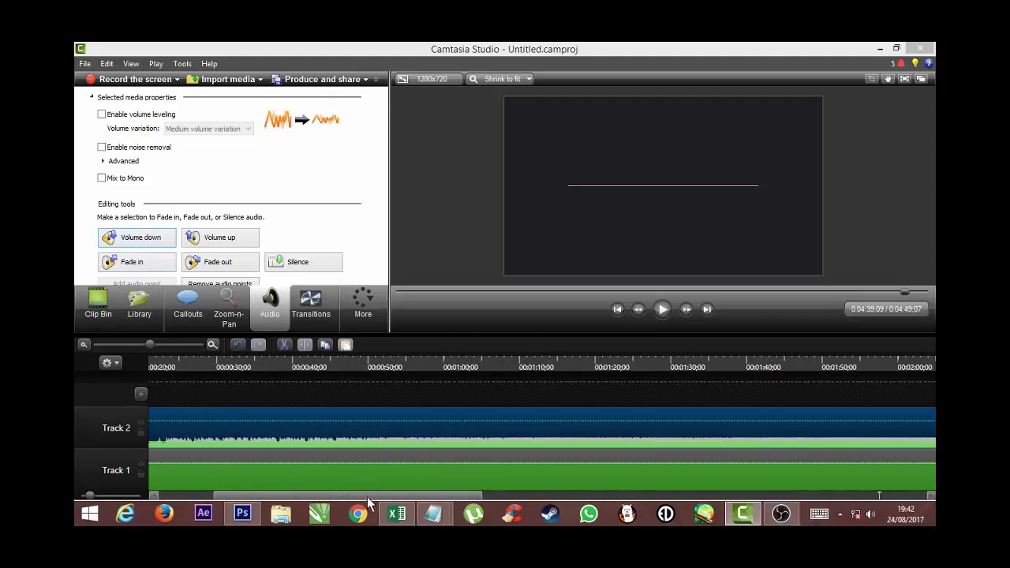
Apply an audio fade-out to the end of Darker_Thoughts.mp3, undo it, and apply it again
{"action": "left_click_drag", "start_coordinate": [369, 497], "coordinate": [860, 498]}
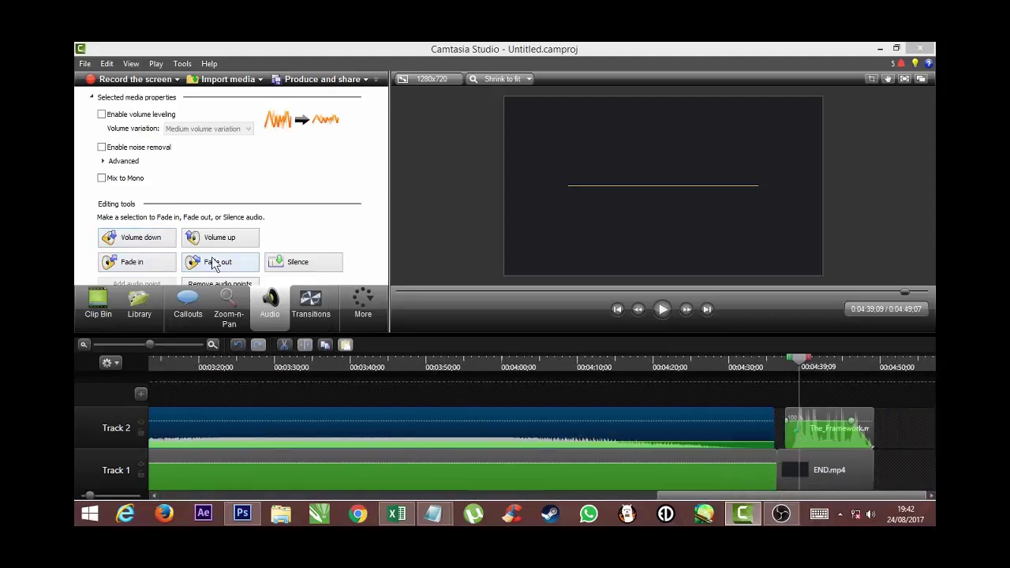
{"action": "left_click", "coordinate": [234, 267]}
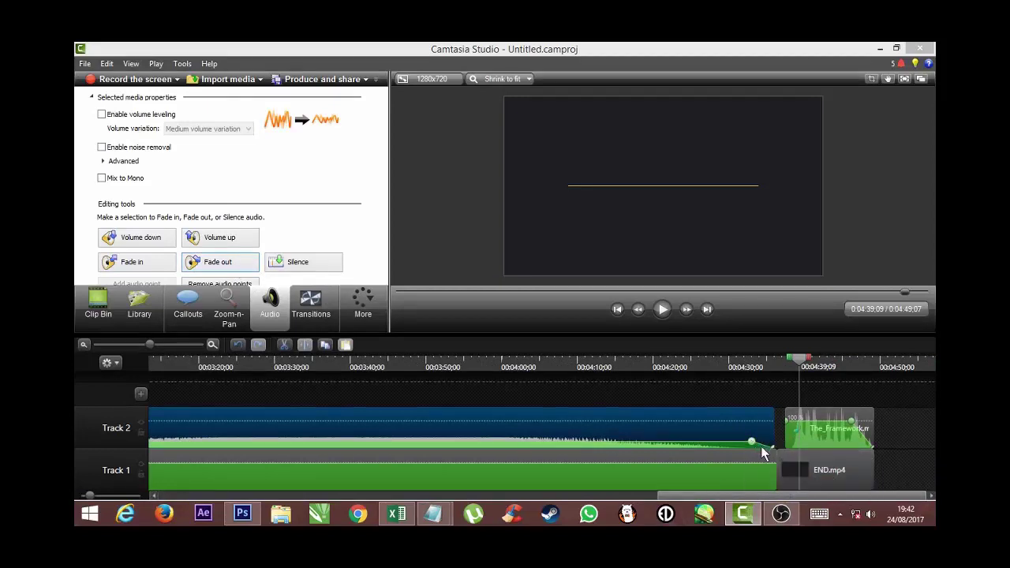
{"action": "left_click", "coordinate": [237, 345]}
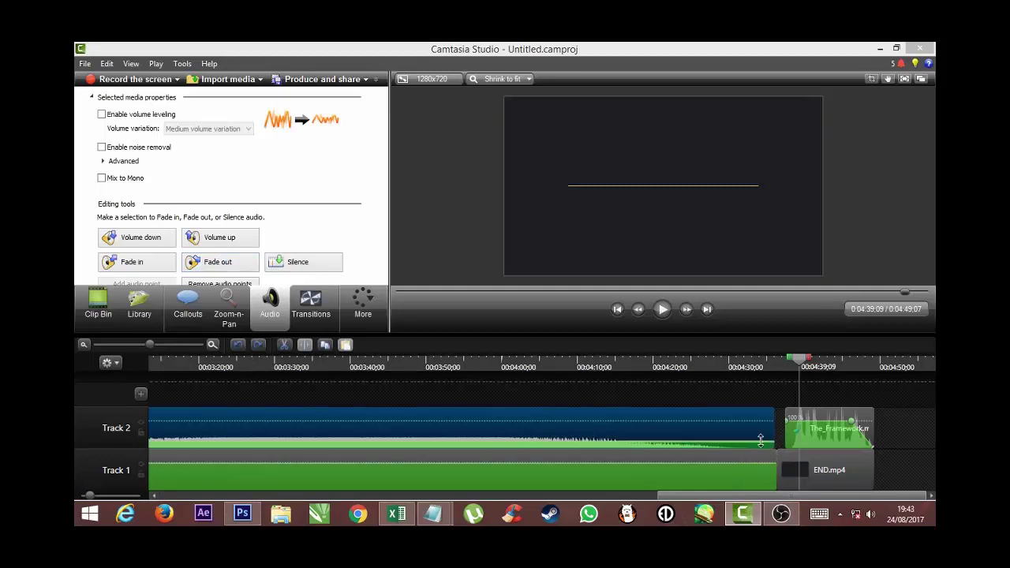
{"action": "left_click", "coordinate": [236, 265]}
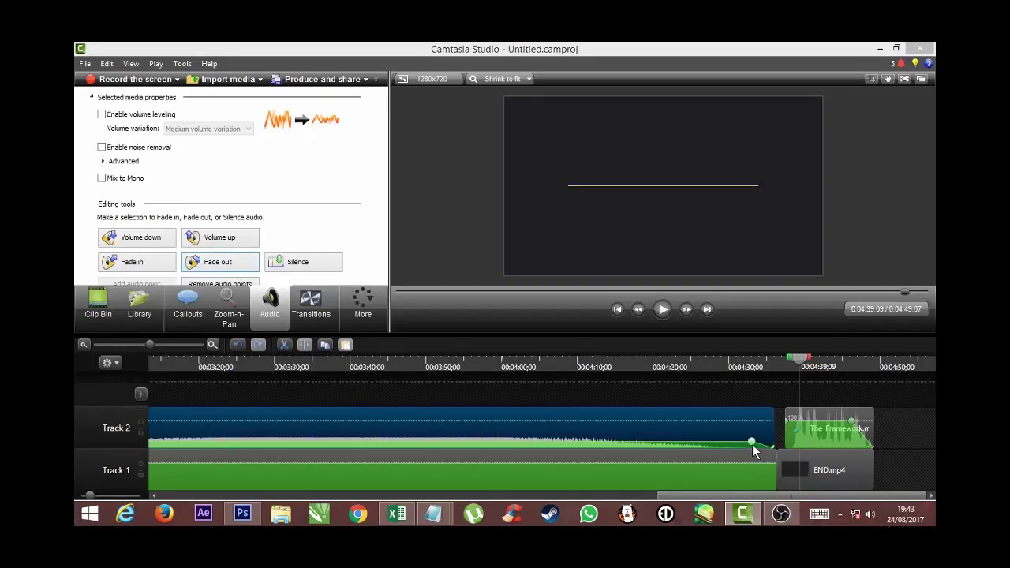
Preview the project from the beginning of the timeline and again near the fade-out of the background music
{"action": "left_click_drag", "start_coordinate": [756, 497], "coordinate": [206, 504]}
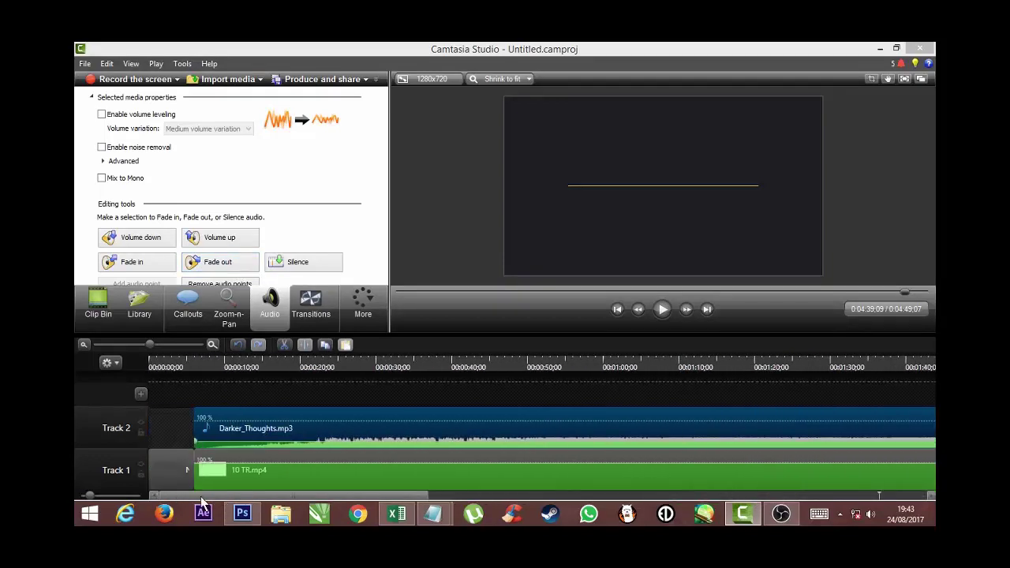
{"action": "left_click", "coordinate": [150, 361]}
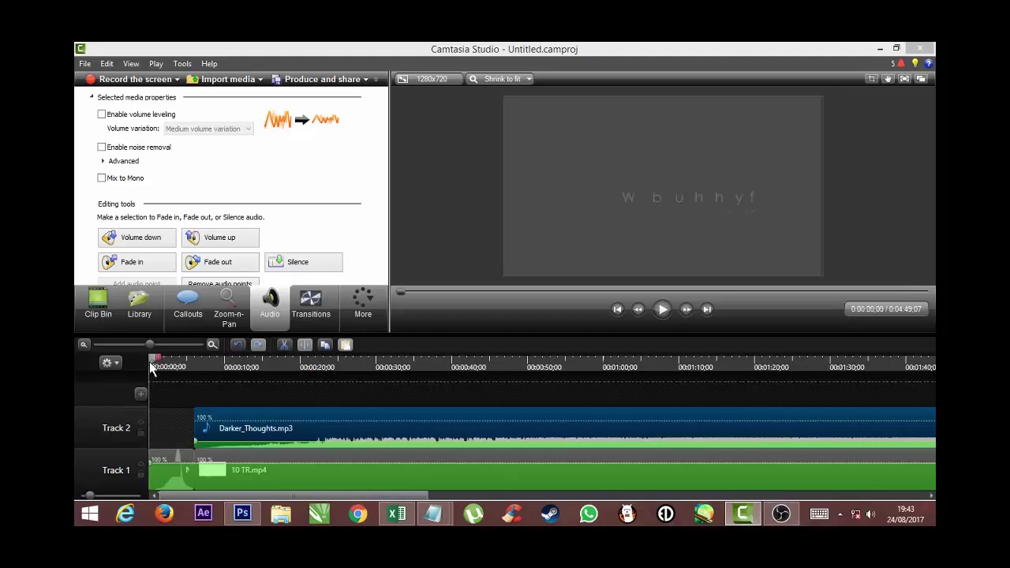
{"action": "left_click", "coordinate": [663, 311]}
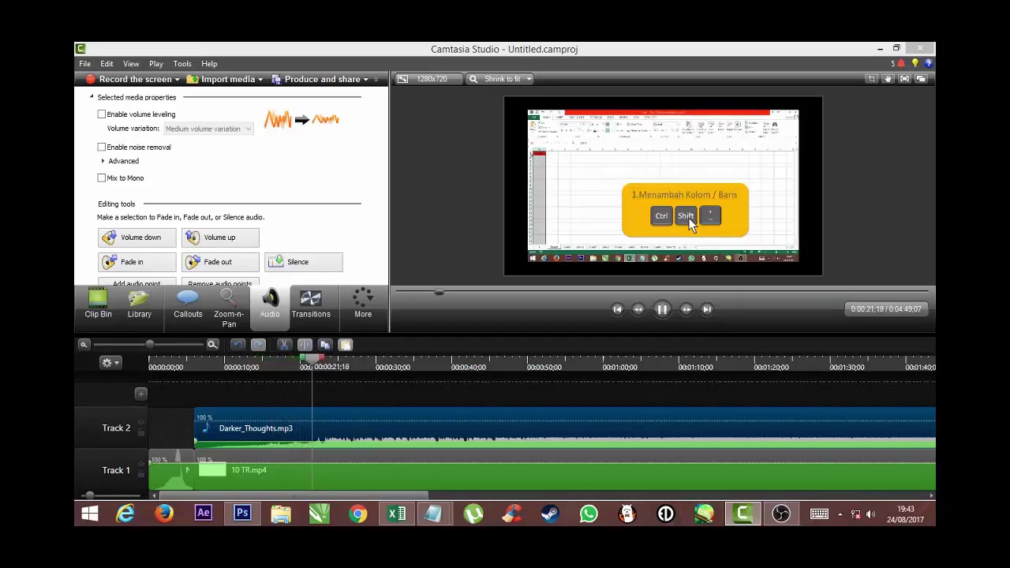
{"action": "left_click", "coordinate": [663, 310]}
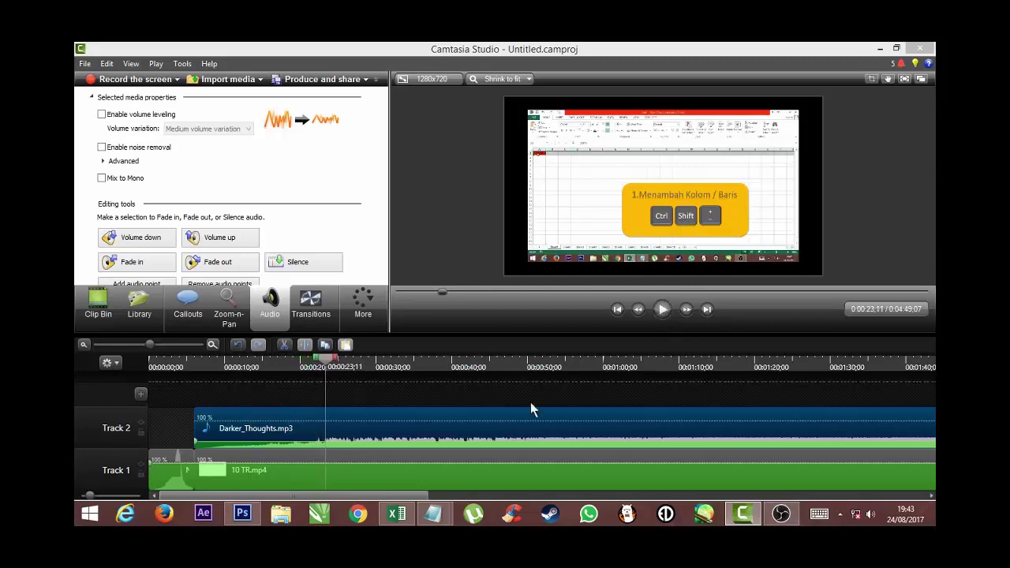
{"action": "left_click_drag", "start_coordinate": [552, 495], "coordinate": [908, 497]}
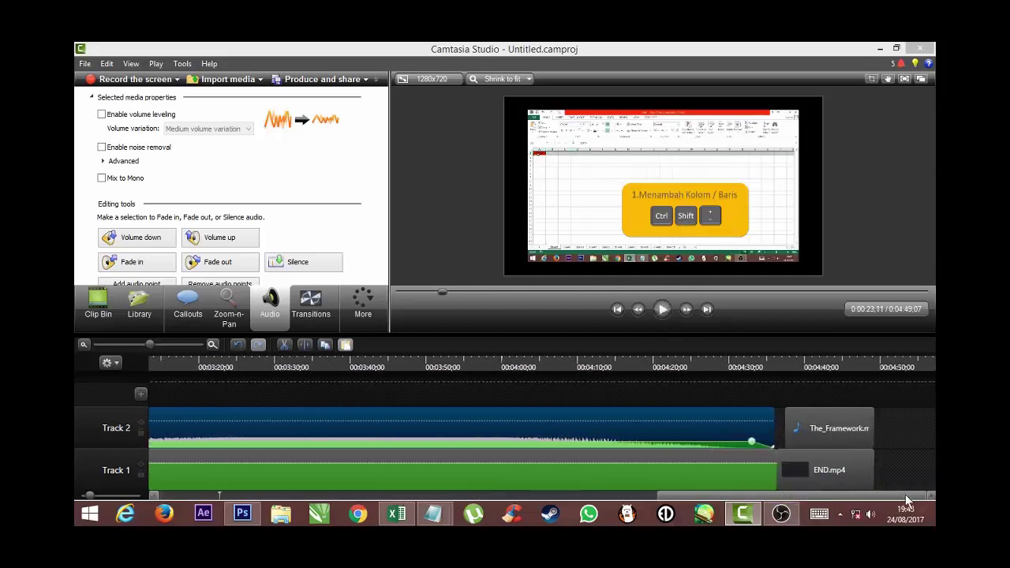
{"action": "left_click", "coordinate": [694, 365]}
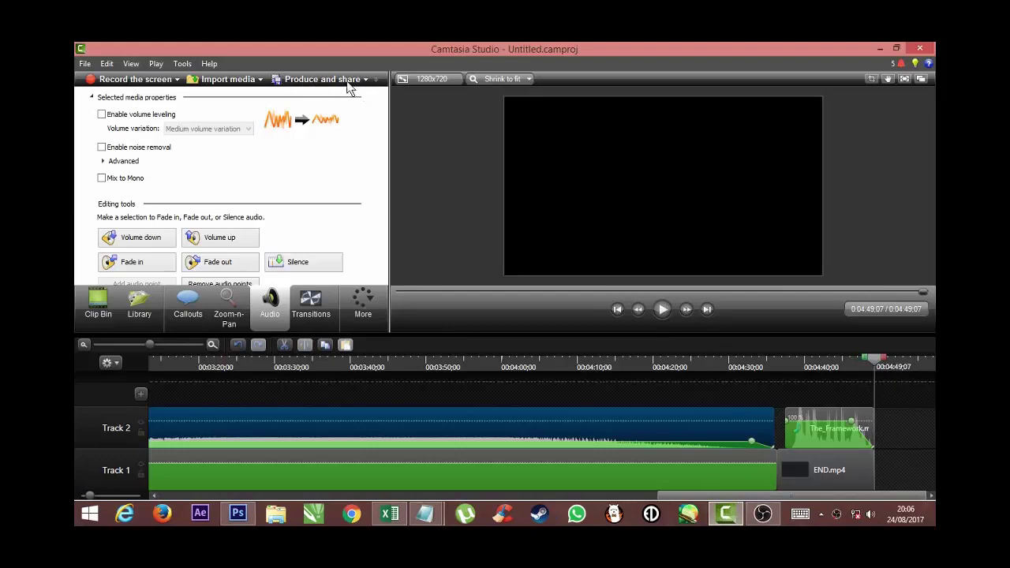
Produce the video as MP4 with Smart Player (up to 1080p), named Trick Excel, in the Camtasia Studio documents folder
{"action": "left_click", "coordinate": [365, 81]}
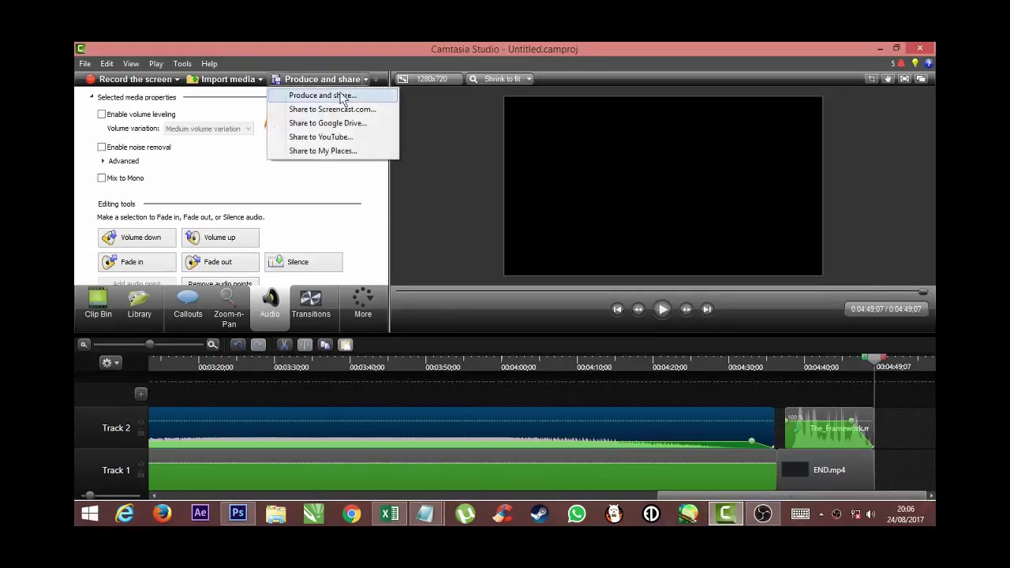
{"action": "left_click", "coordinate": [351, 96]}
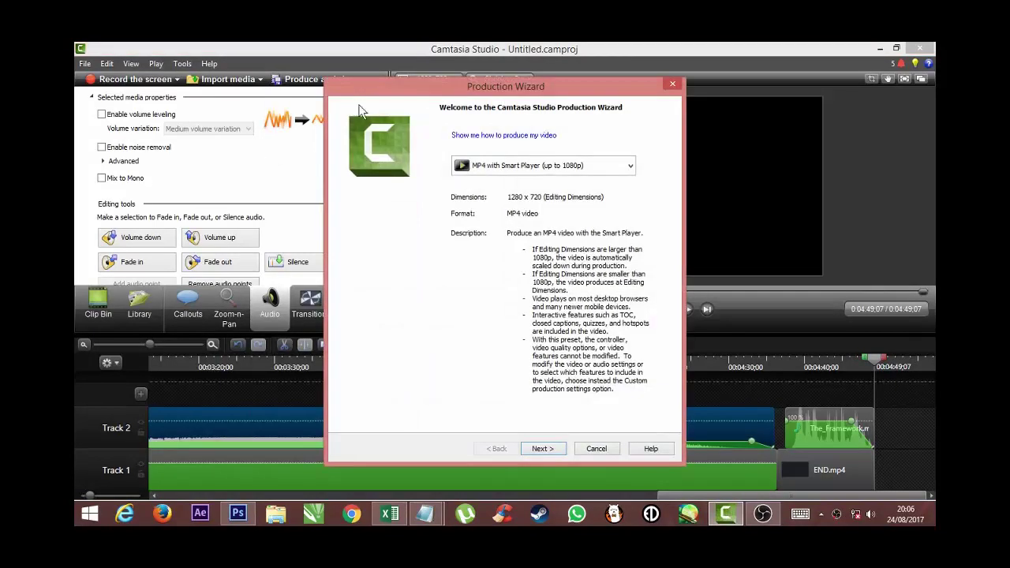
{"action": "left_click", "coordinate": [555, 451]}
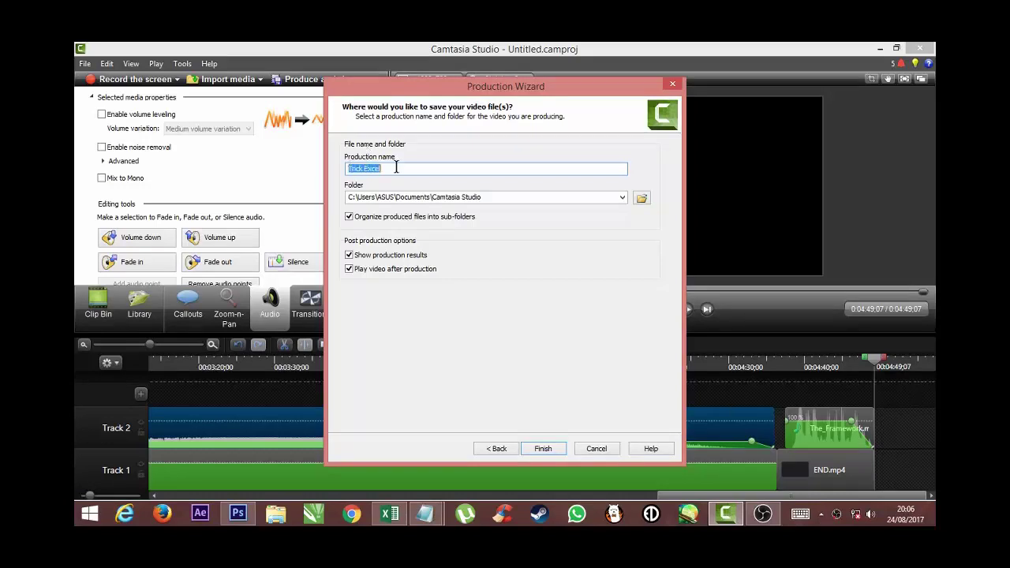
{"action": "left_click", "coordinate": [543, 448]}
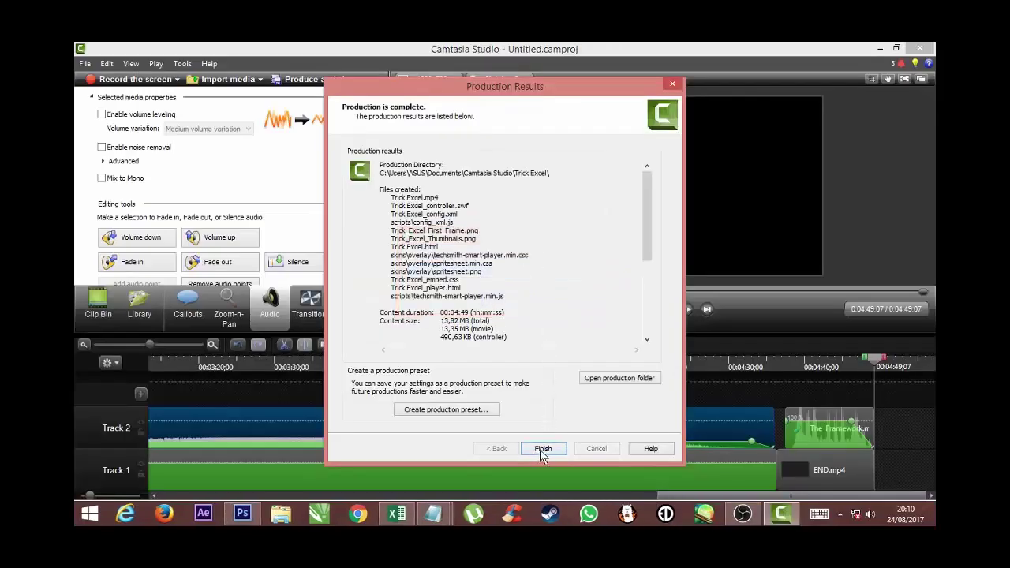
{"action": "left_click", "coordinate": [543, 449]}
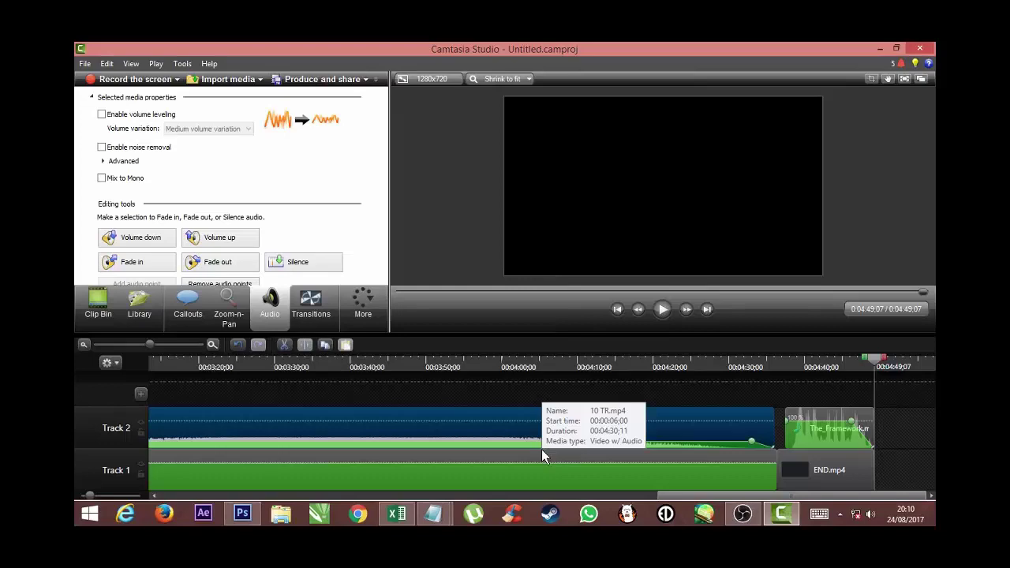
Switch to File Explorer and open the Trick Excel folder under Documents\Camtasia Studio to examine the produced files
{"action": "left_click", "coordinate": [281, 514]}
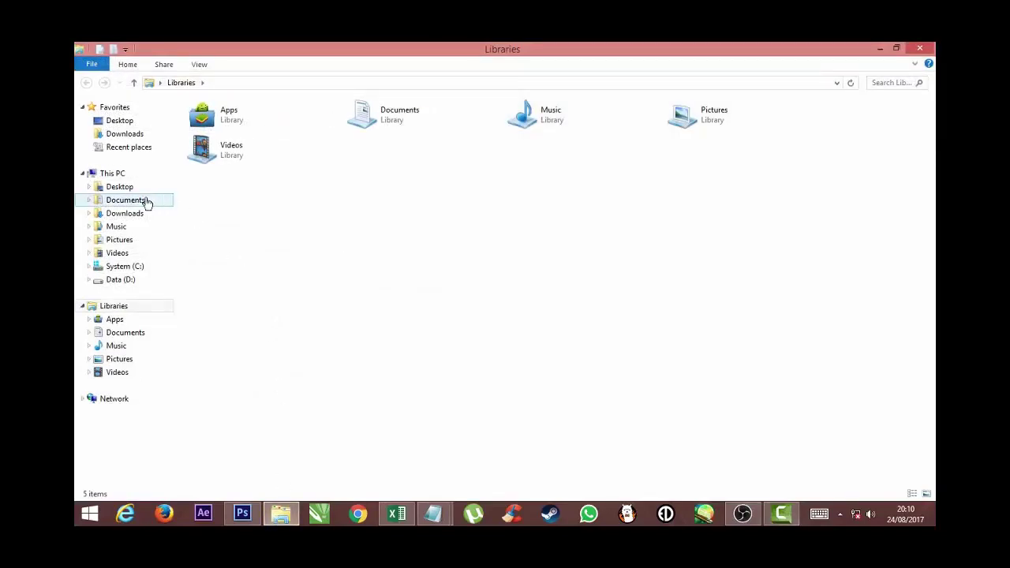
{"action": "left_click", "coordinate": [126, 200]}
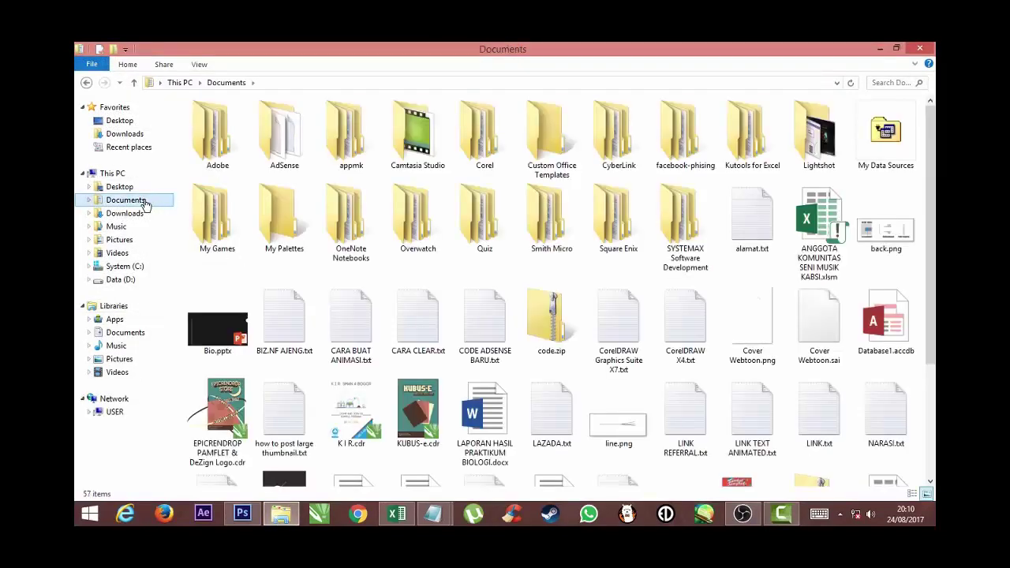
{"action": "double_click", "coordinate": [426, 154]}
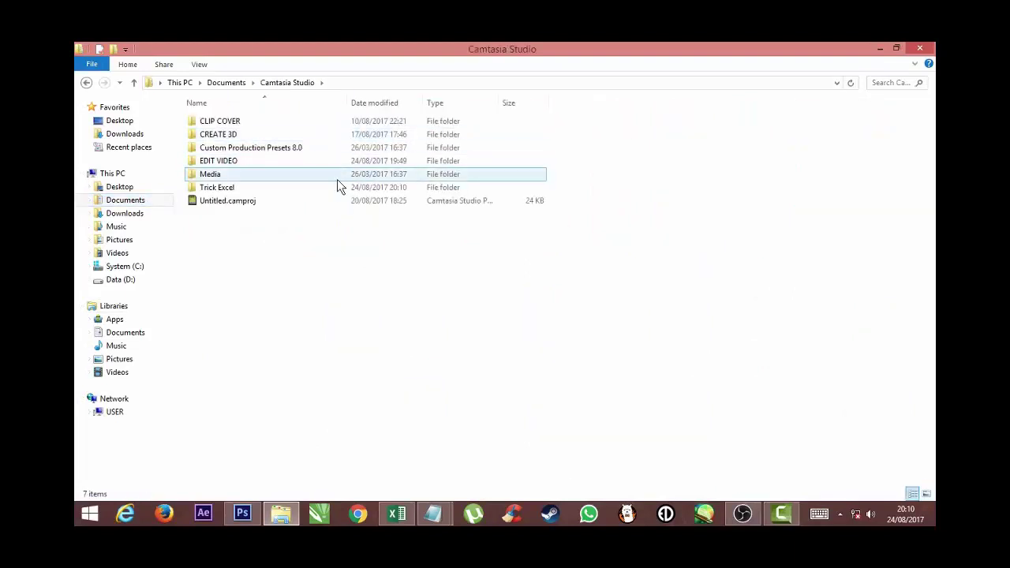
{"action": "double_click", "coordinate": [229, 189]}
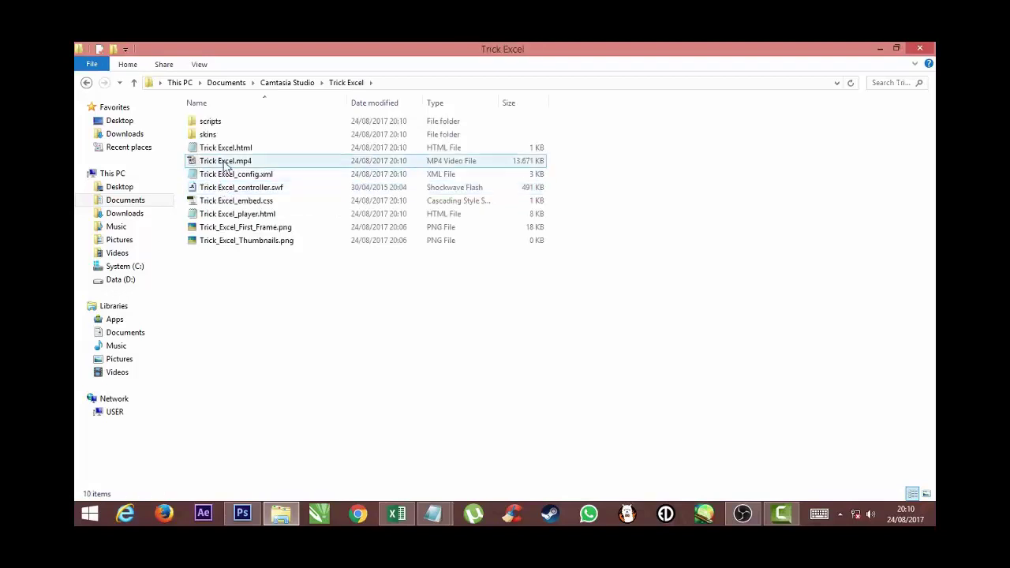